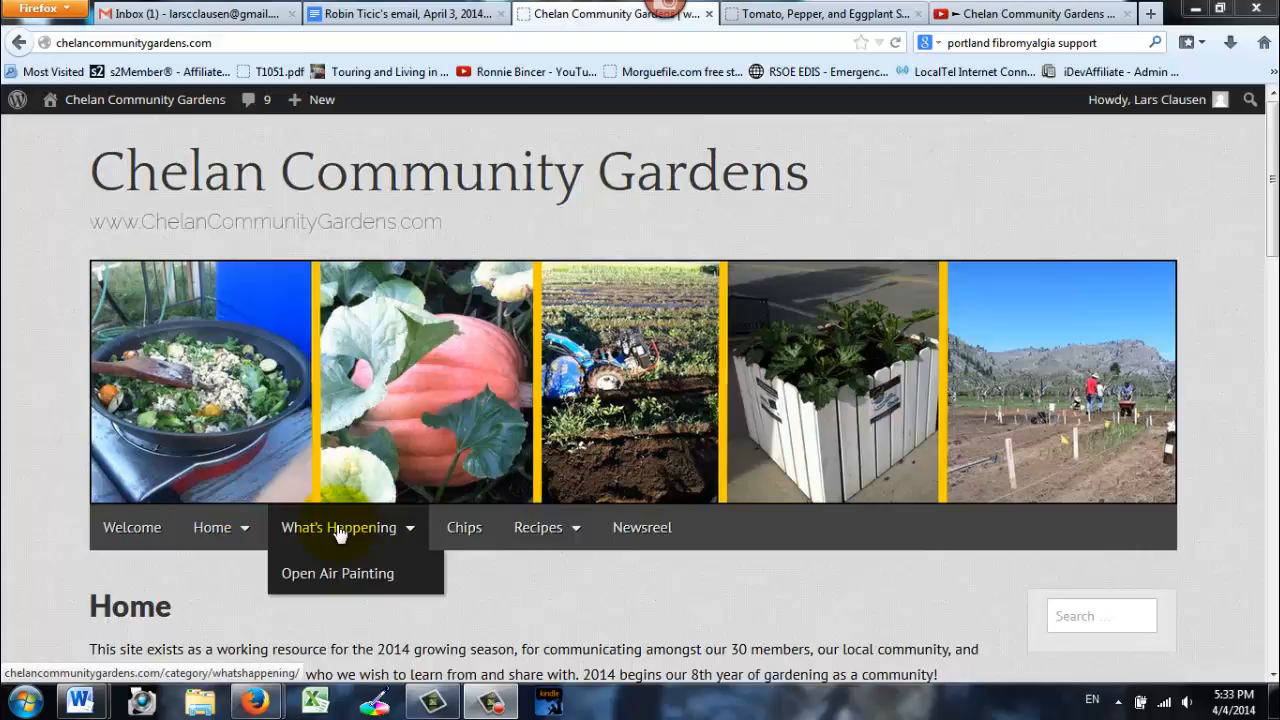
Step: View the "Tomato, Pepper, and Eggplant Starts! – Monday, 3-31" post from the What's Happening category
click(338, 533)
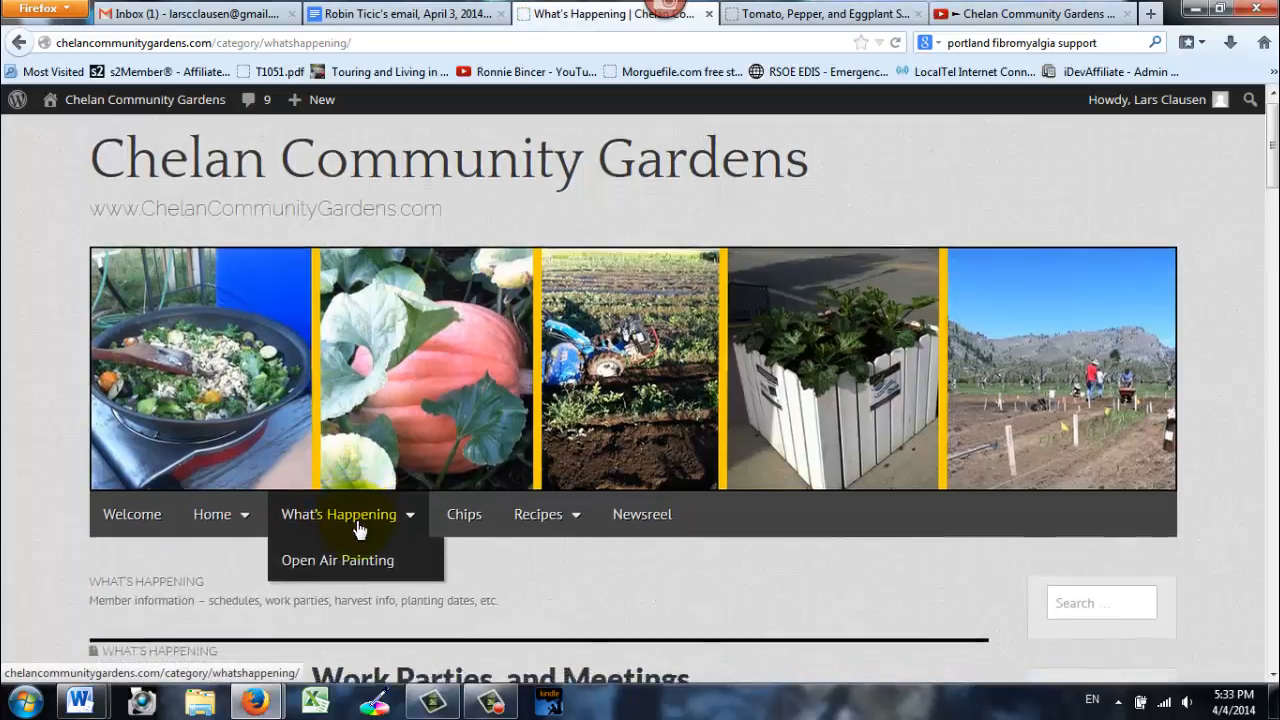
scroll(360, 527, down, 5)
scroll(357, 528, down, 3)
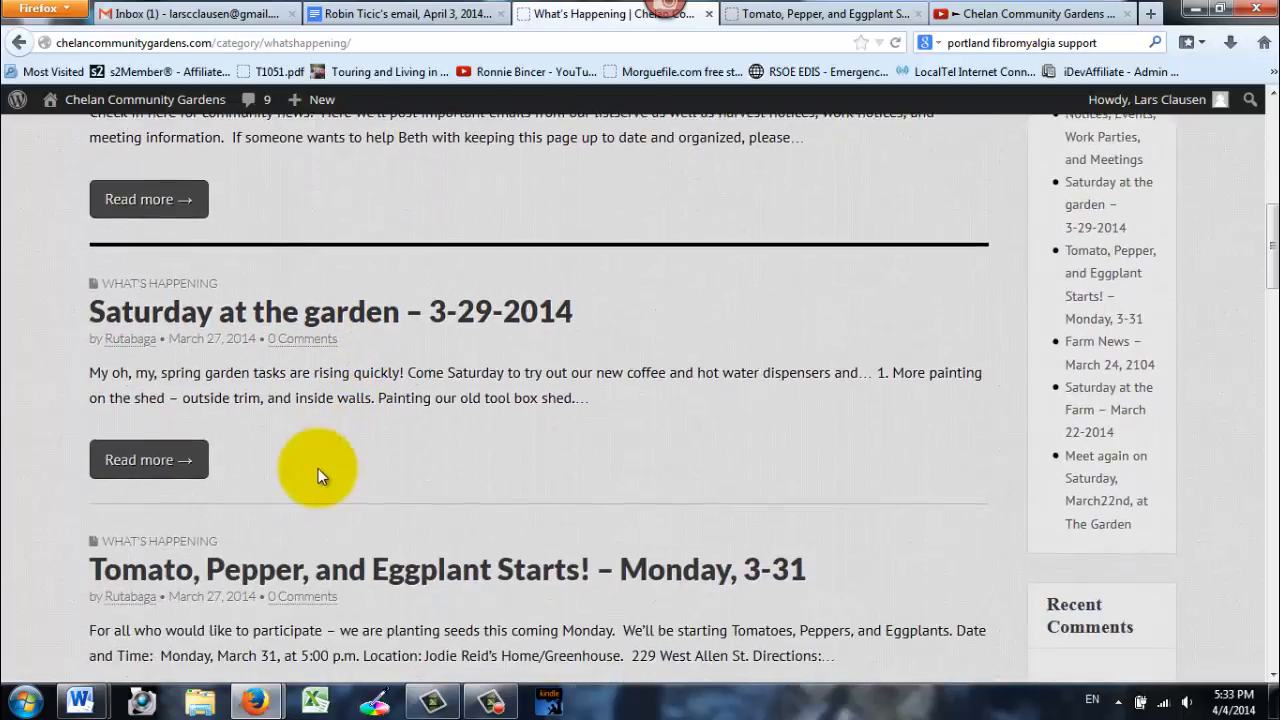
click(230, 578)
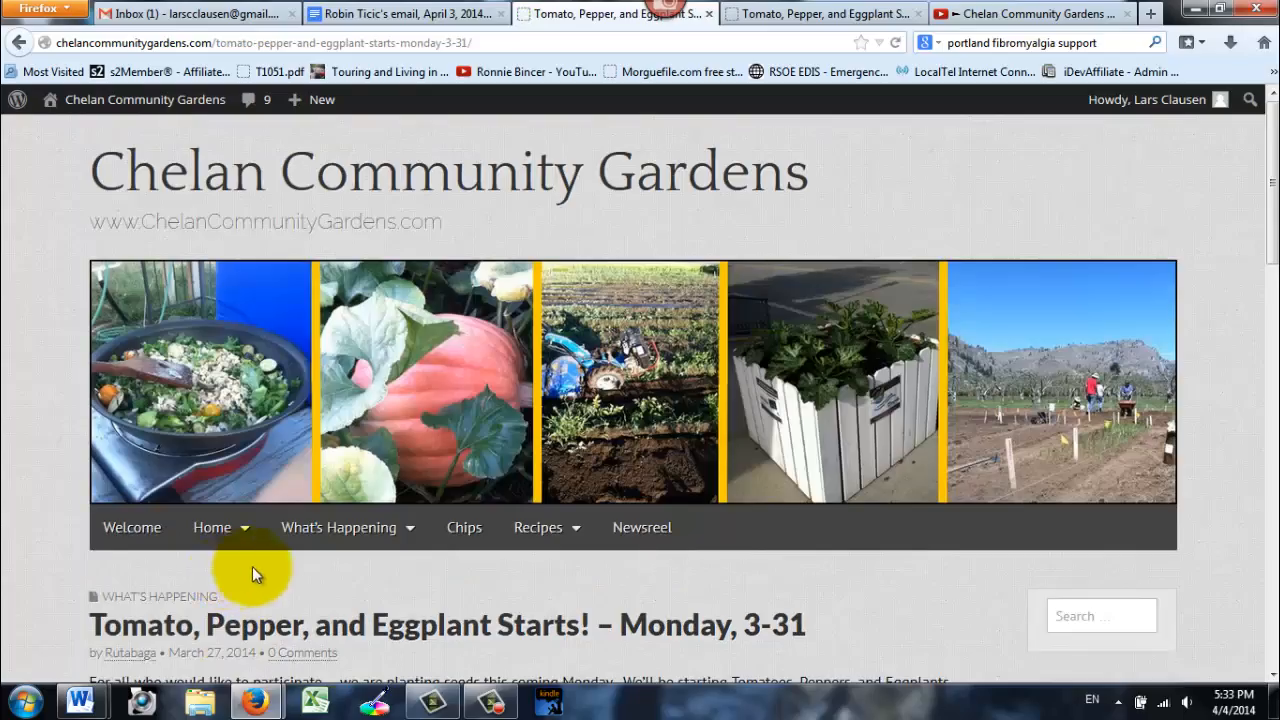
scroll(320, 559, down, 5)
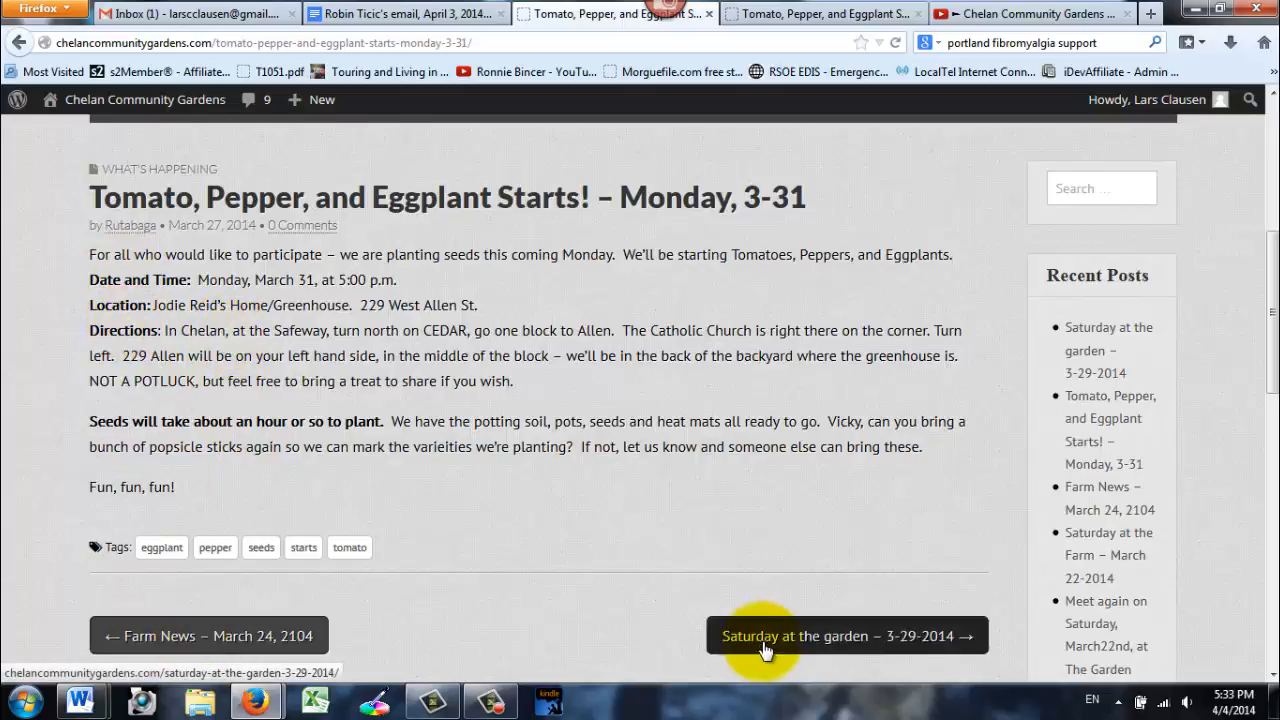
Step: Open the previous post, "Farm News – March 24, 2104", and examine how its headings and paragraphs are formatted
click(236, 649)
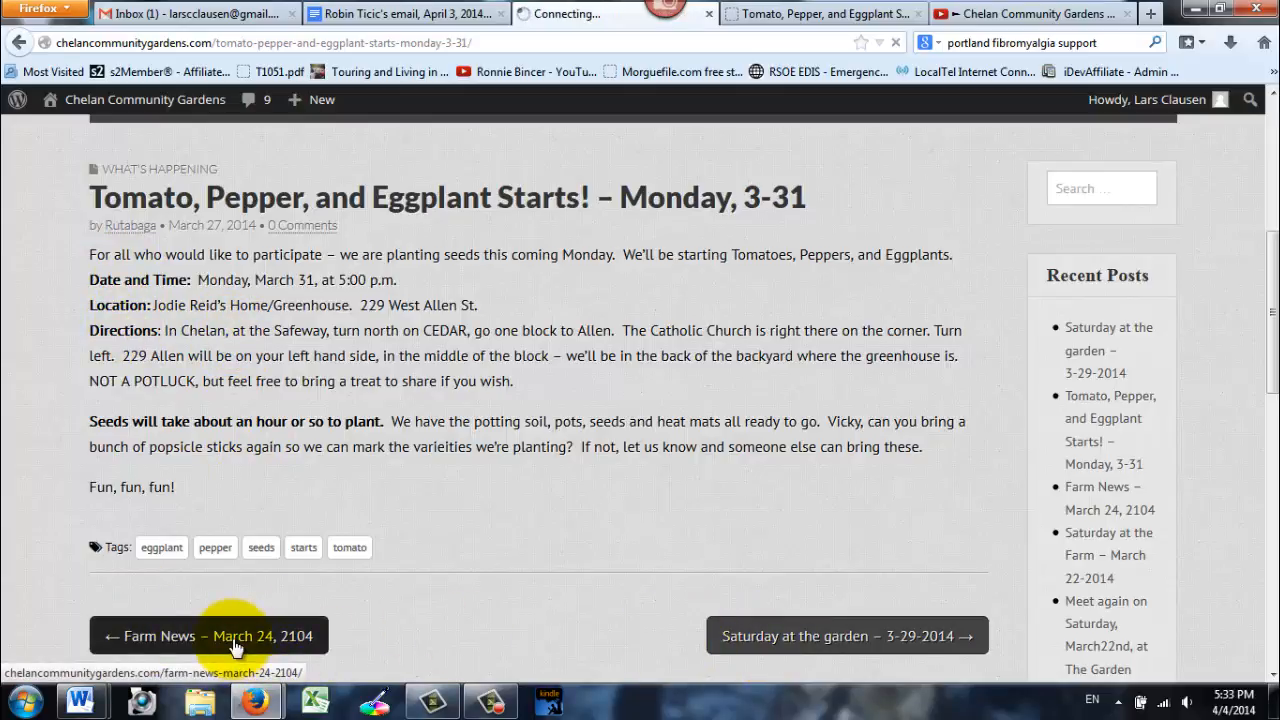
scroll(414, 566, down, 5)
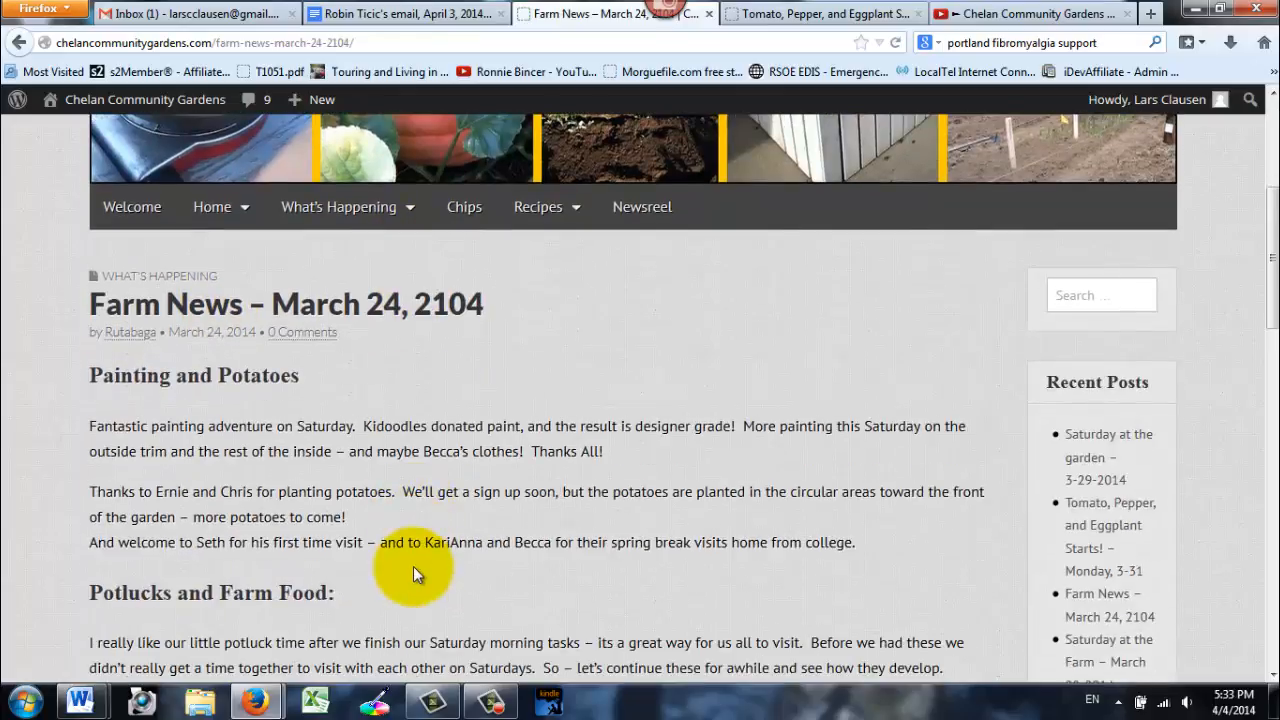
scroll(414, 566, down, 2)
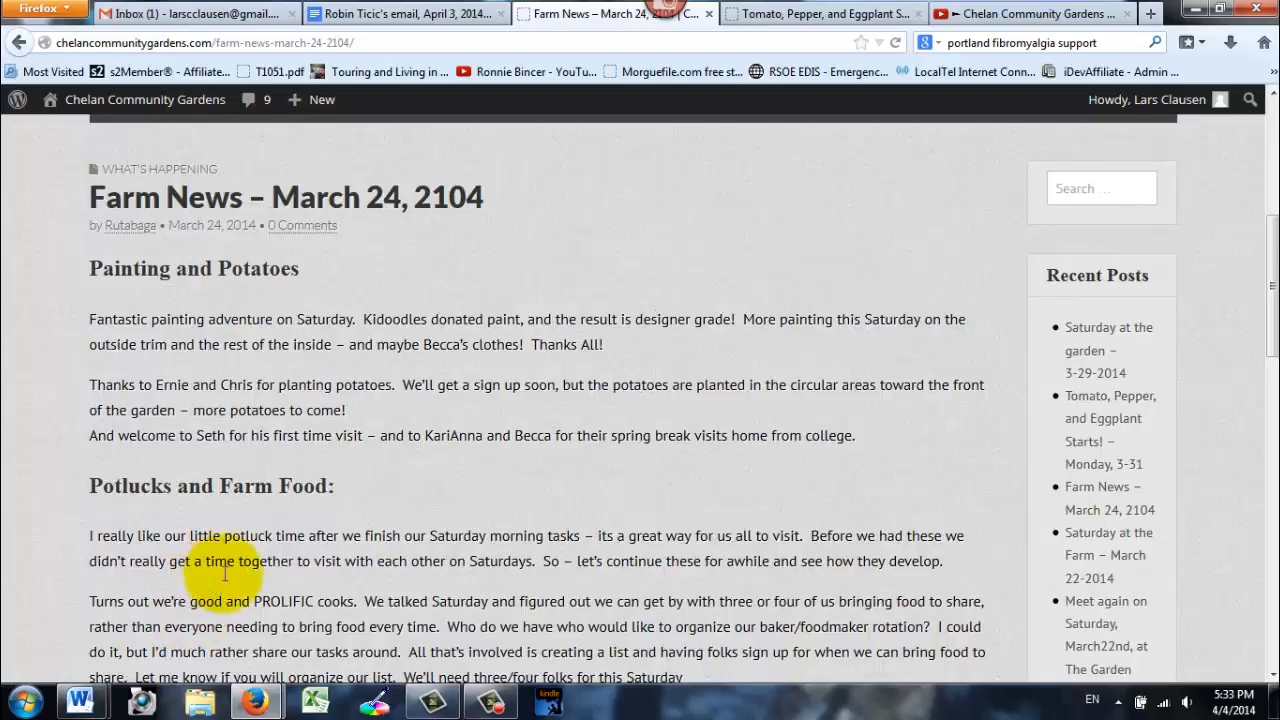
Step: Go to the site's dashboard and start a new post
mouse_move(117, 104)
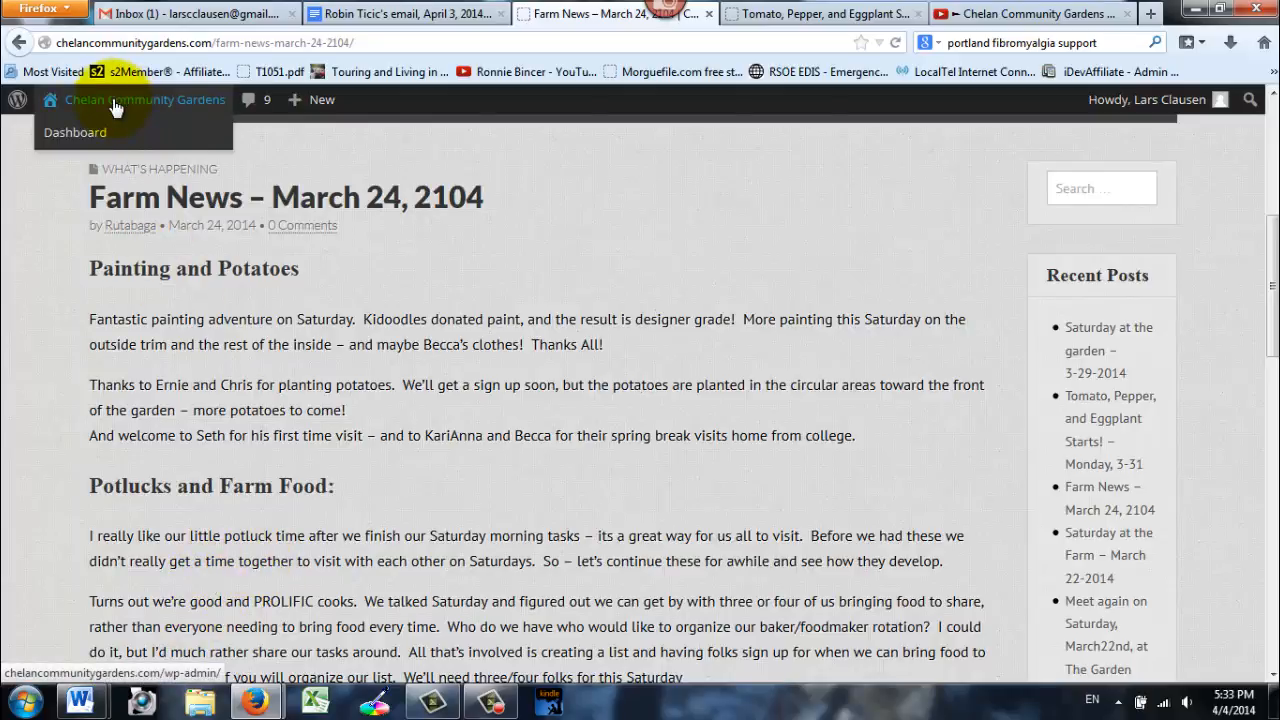
click(90, 138)
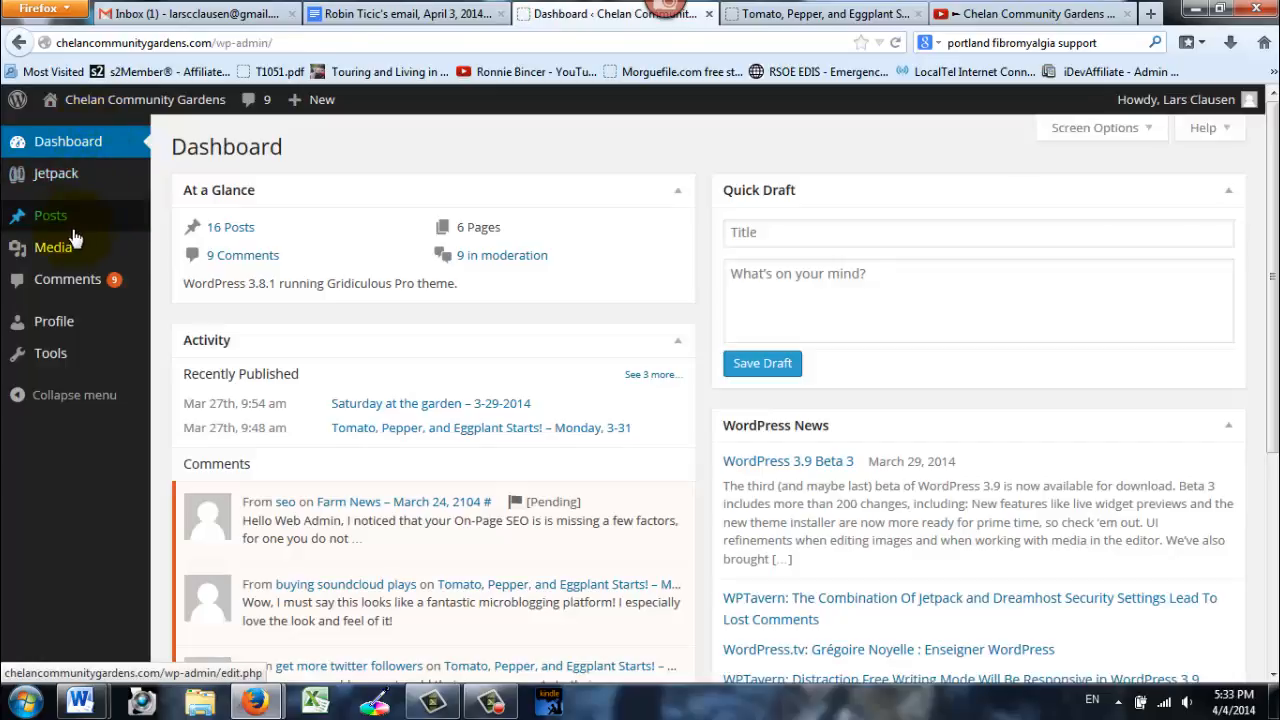
mouse_move(58, 233)
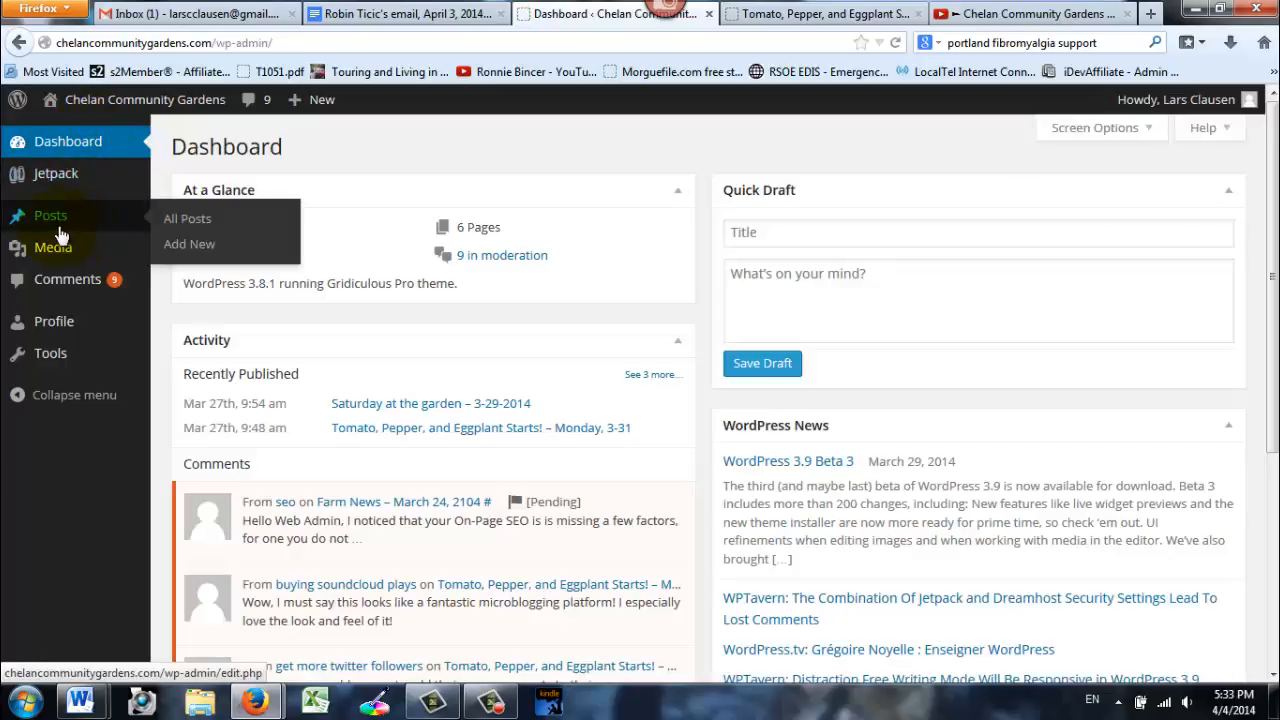
click(171, 247)
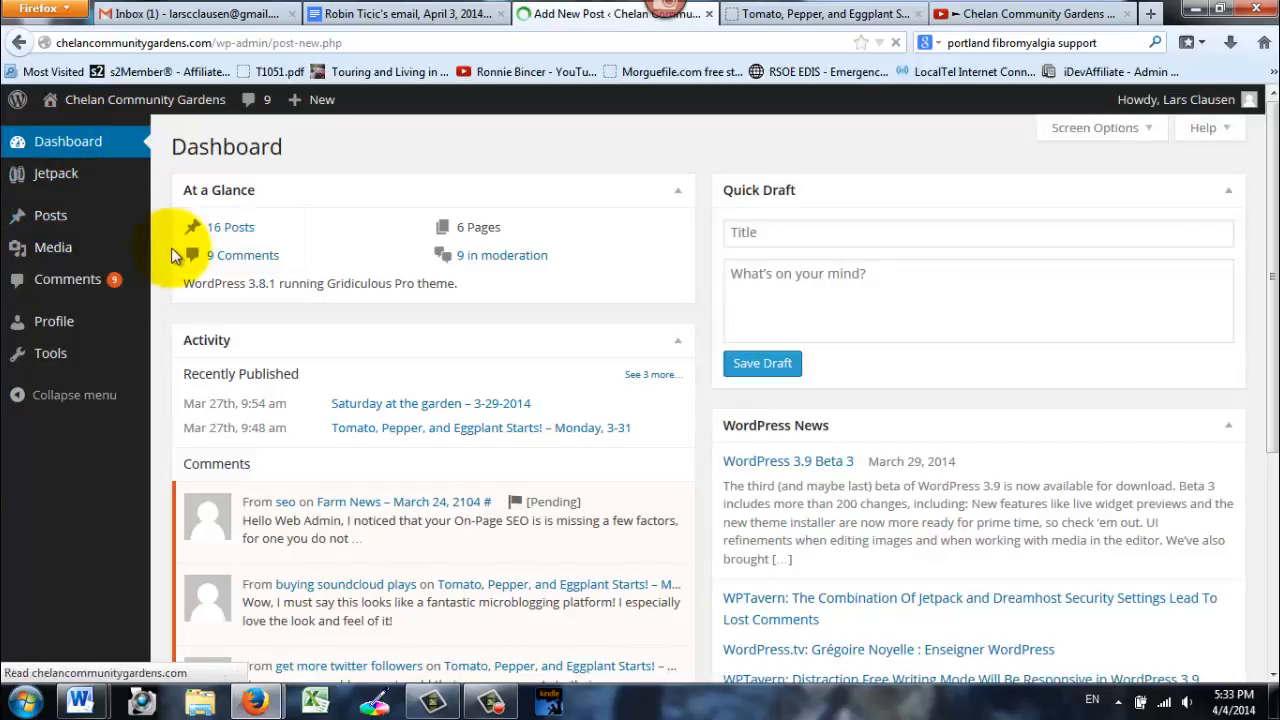
Step: Paste the copied seed-planting announcement into the post body and title the post "Format Text"
click(225, 374)
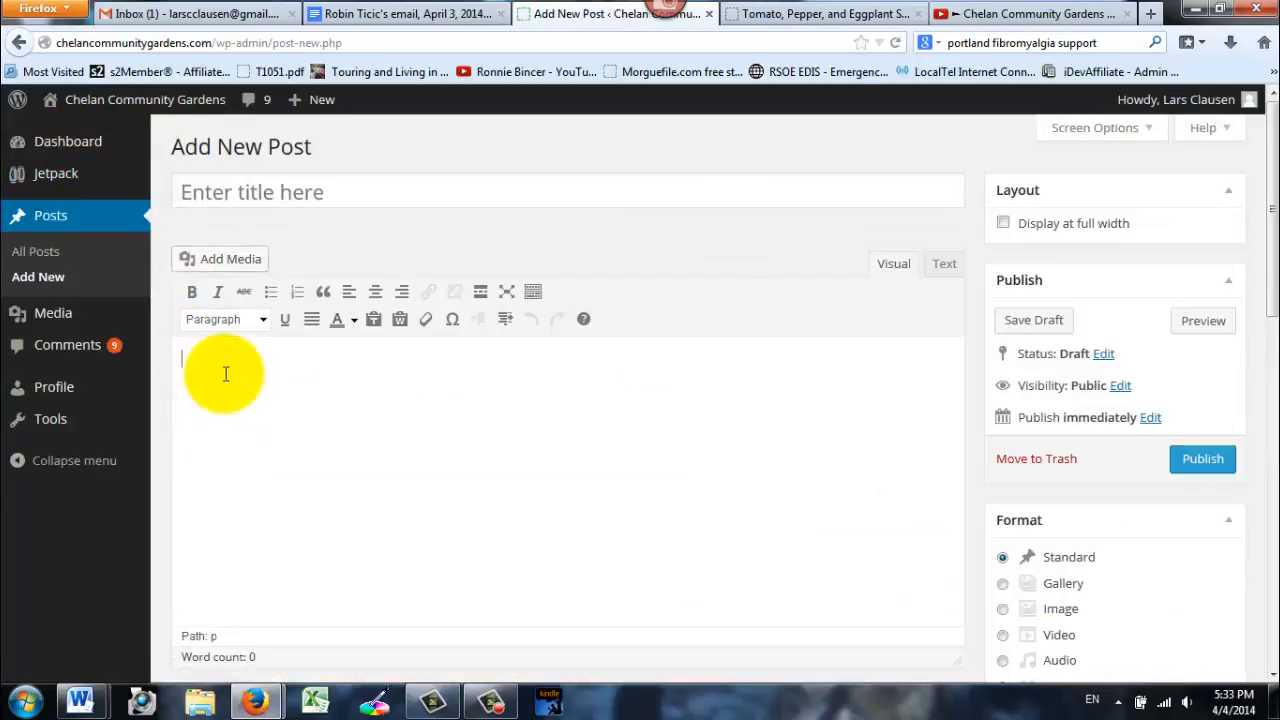
key(ctrl+v)
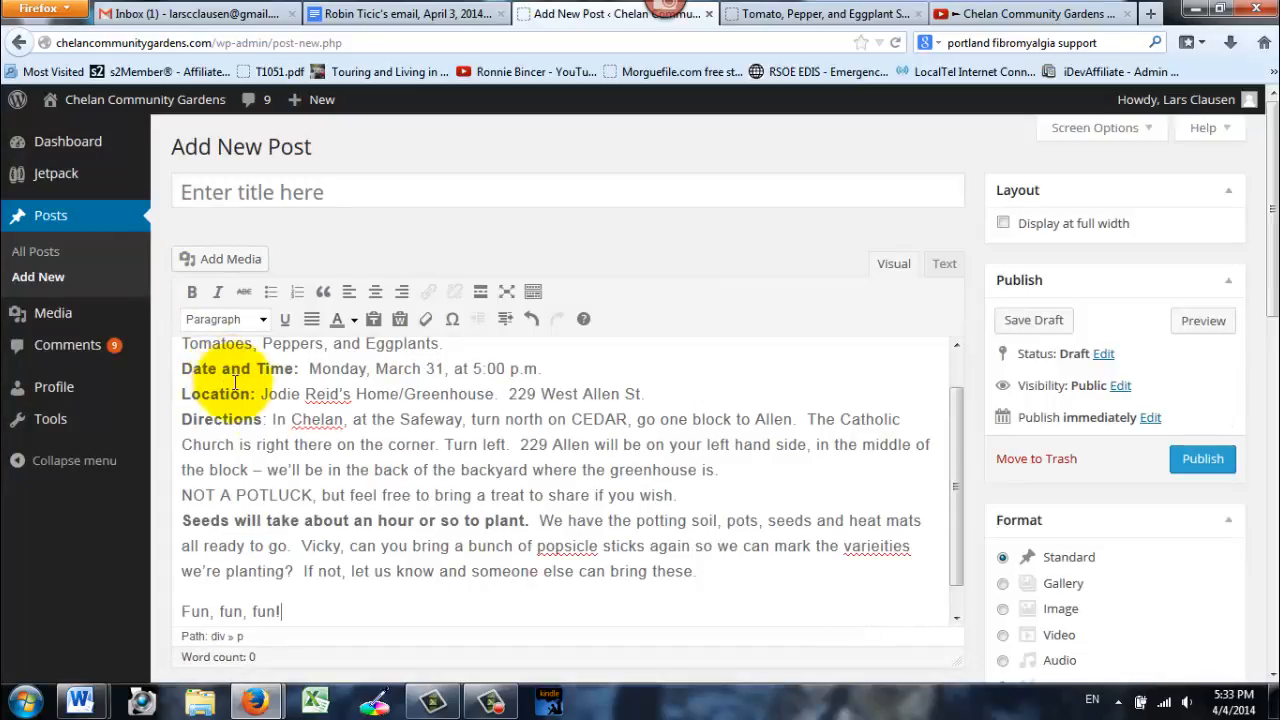
scroll(310, 450, up, 2)
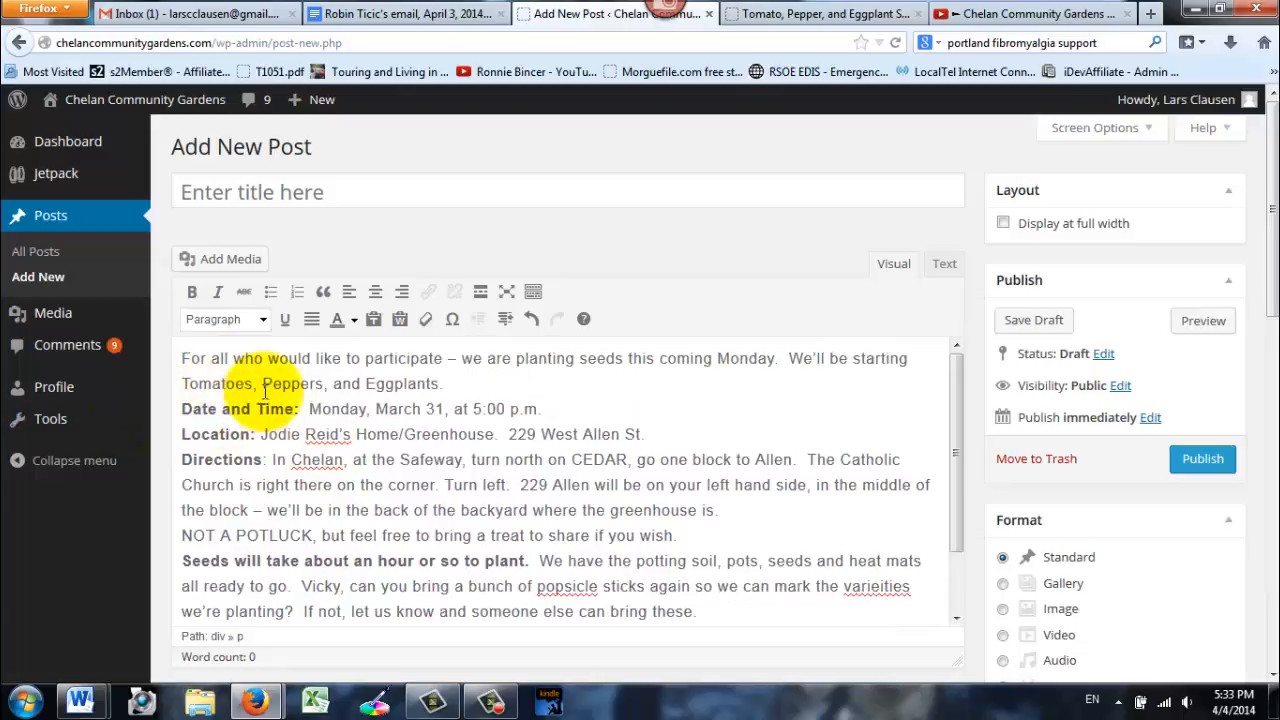
click(337, 191)
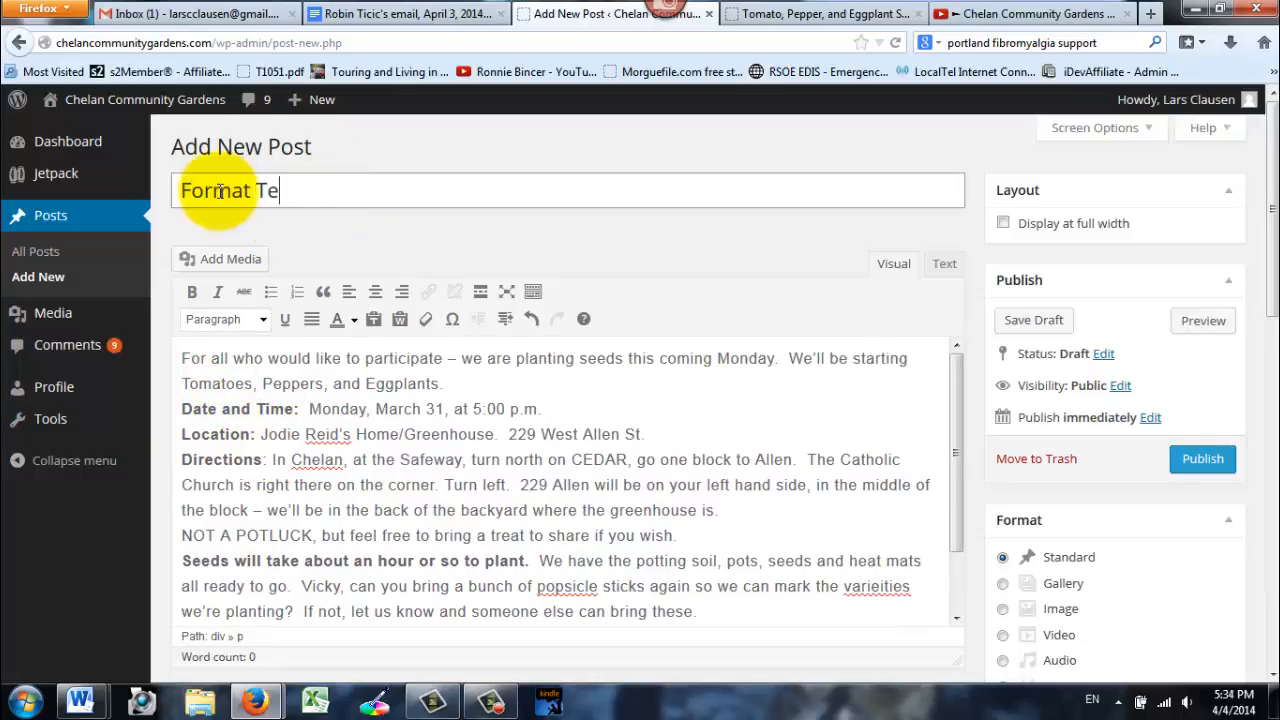
Step: Add the line "Participants:" above the first paragraph and format it as Heading 2
click(183, 359)
text(Partici)
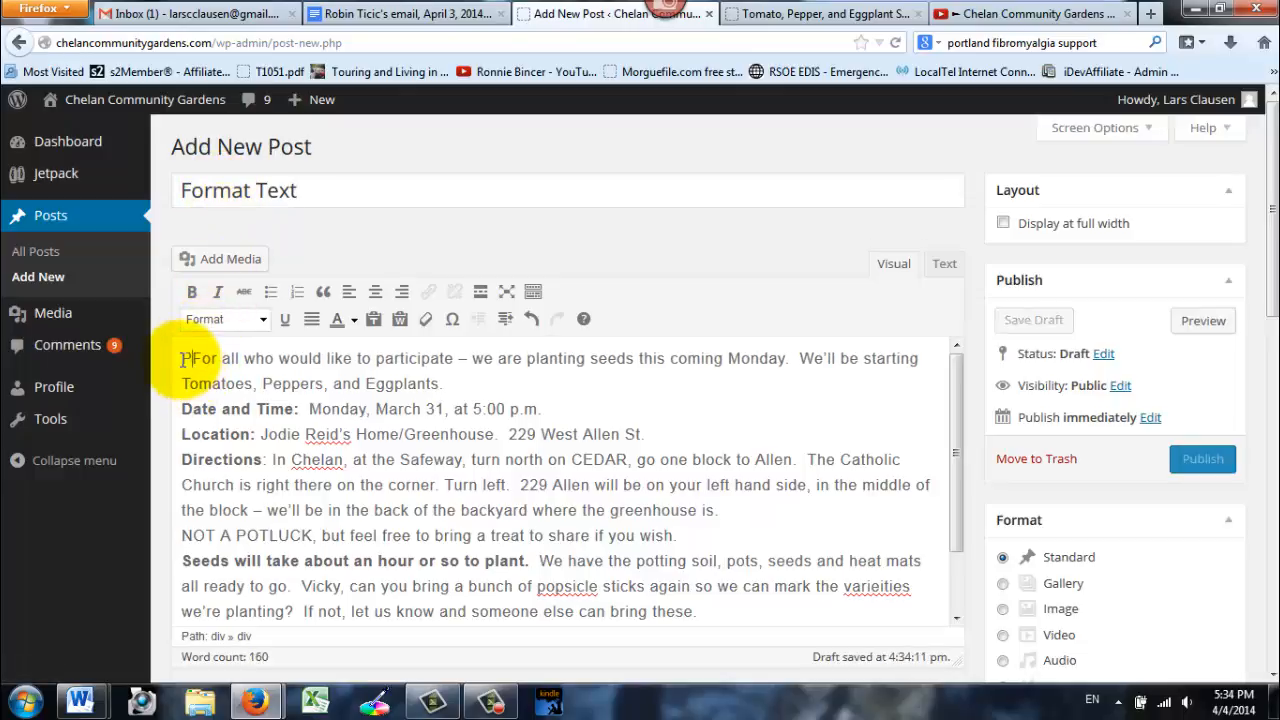
text(pants:)
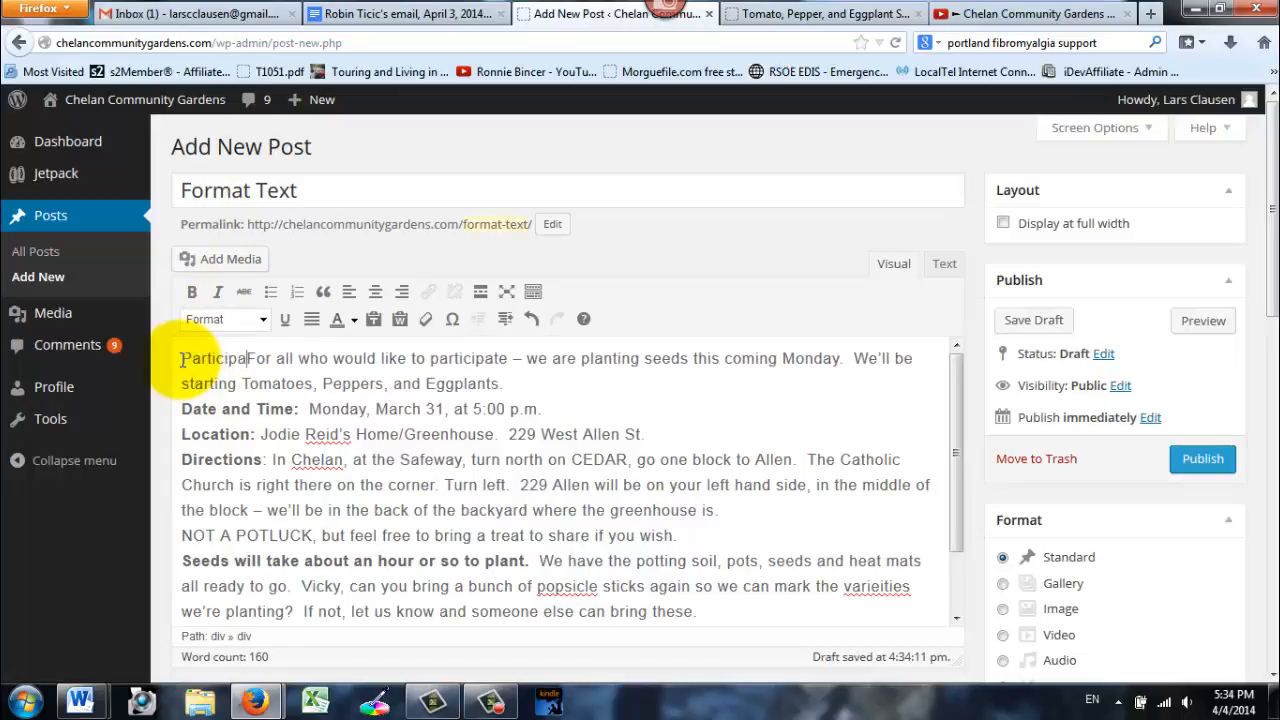
key(Return)
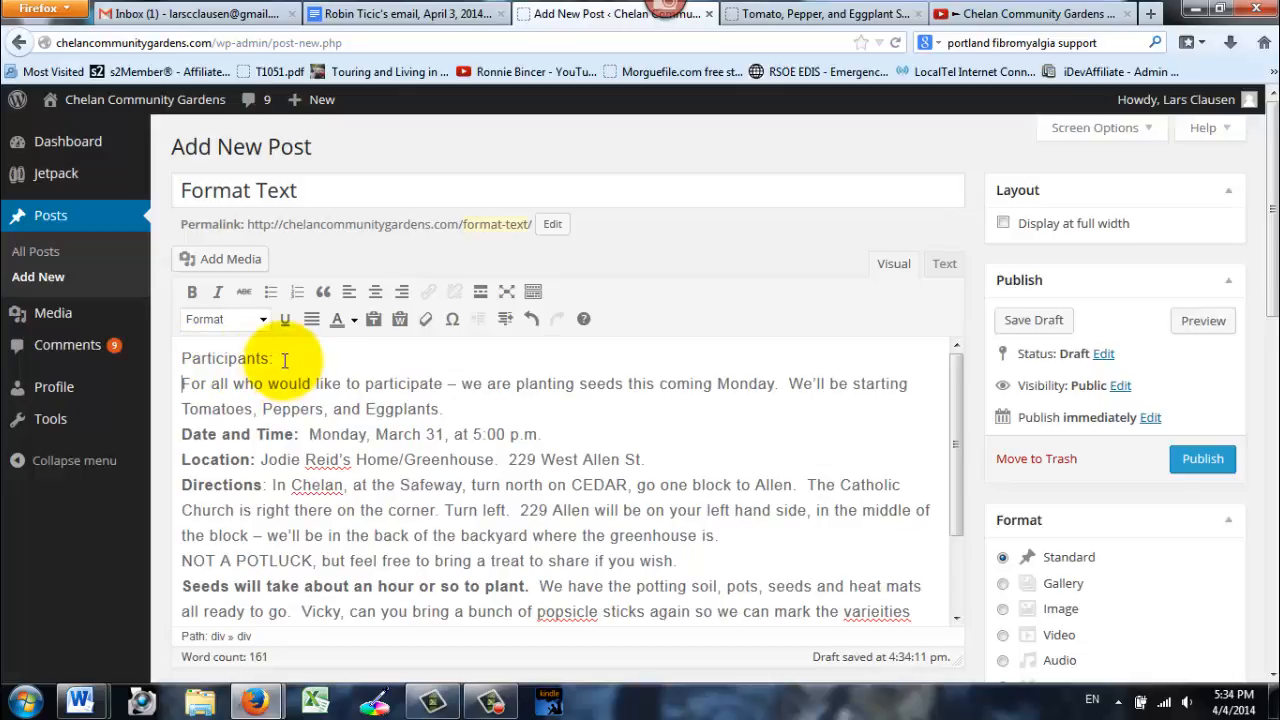
drag(286, 360, 165, 366)
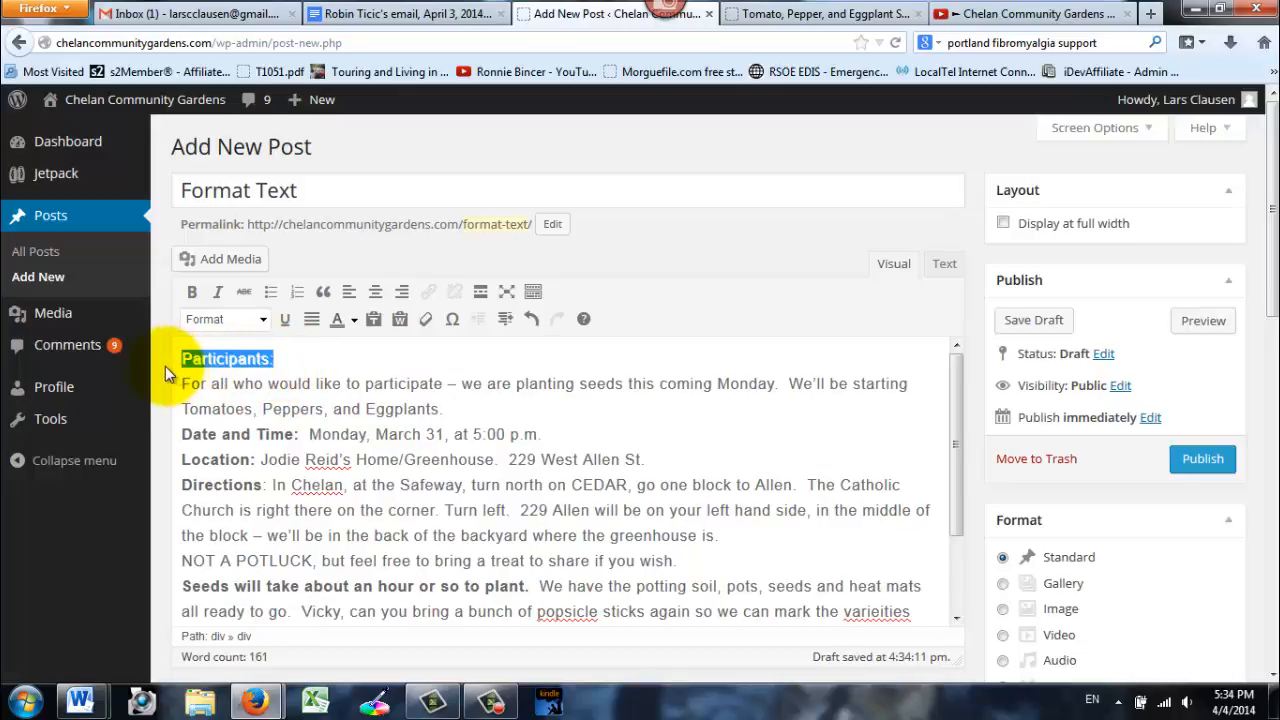
click(262, 319)
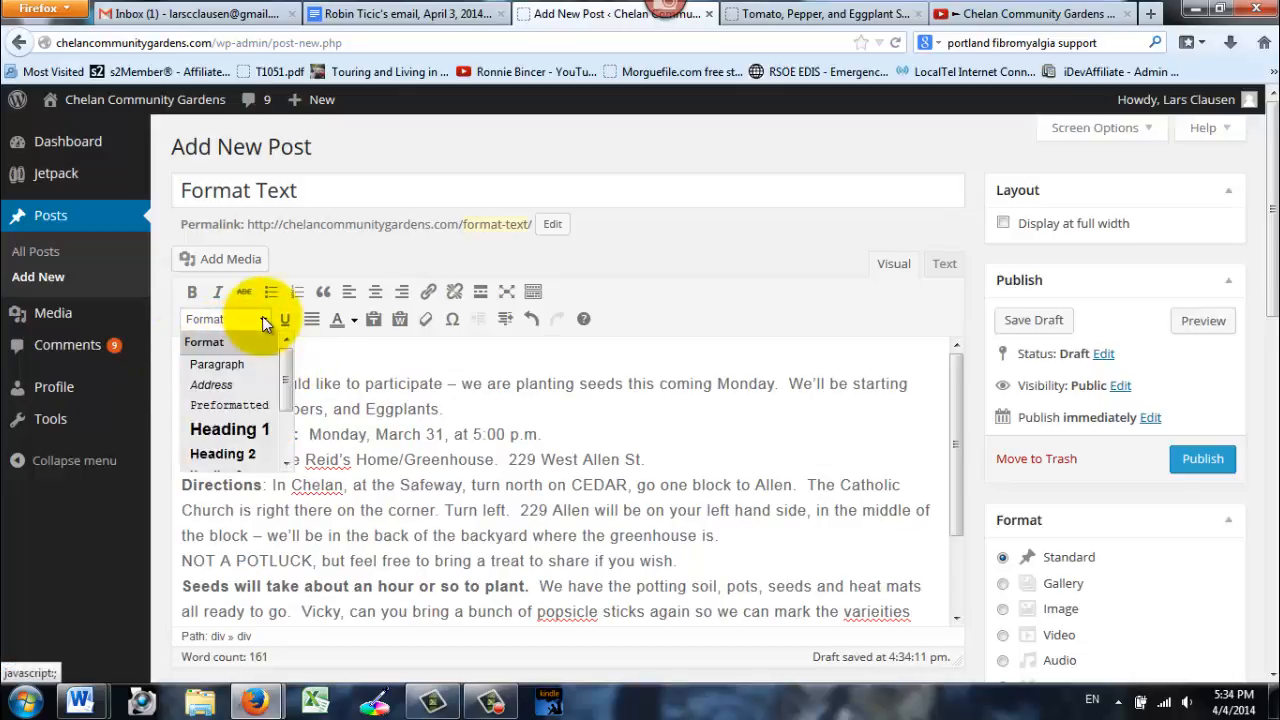
click(222, 456)
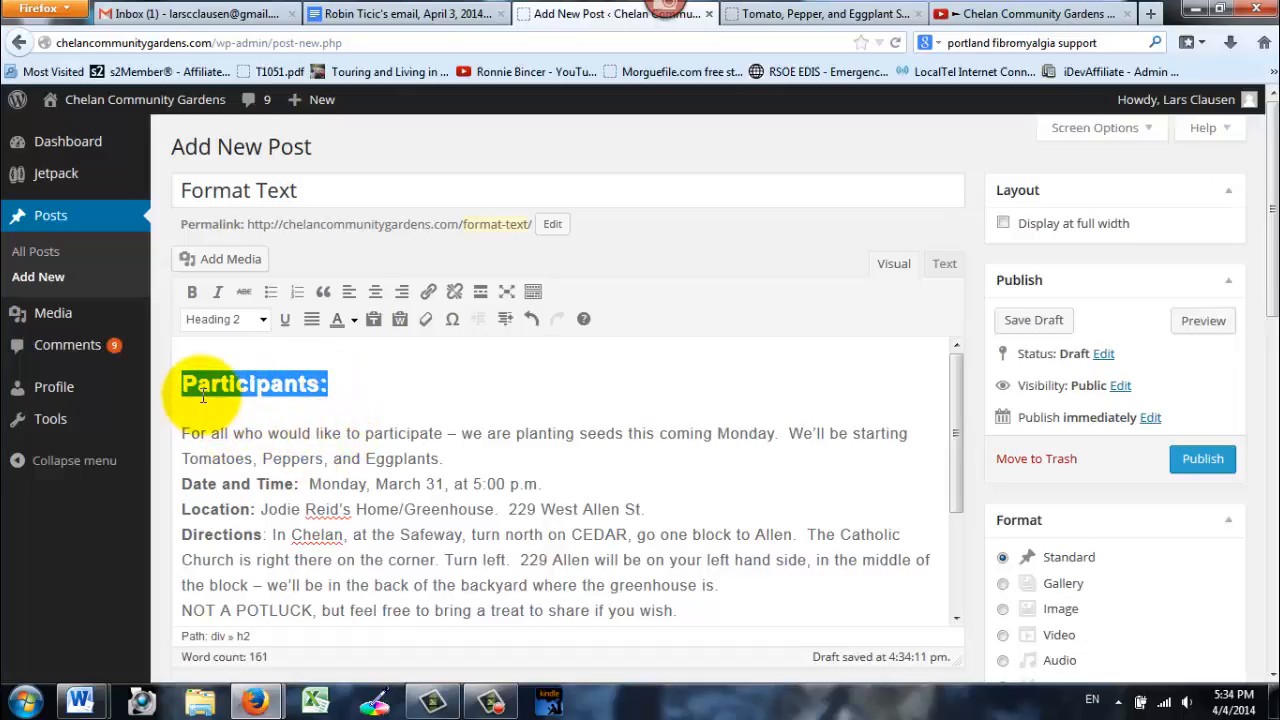
Step: Turn the Date and Time, Location and Directions lines into a bulleted list below the introductory paragraph
click(460, 460)
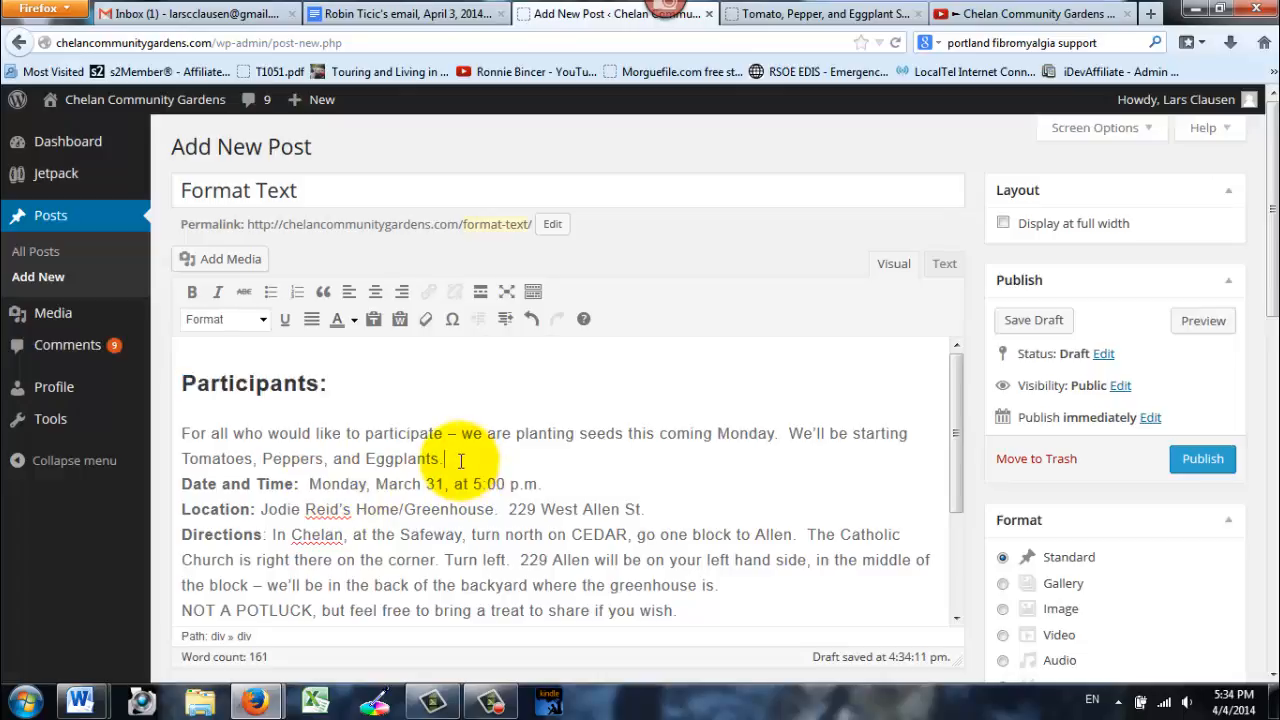
key(Return)
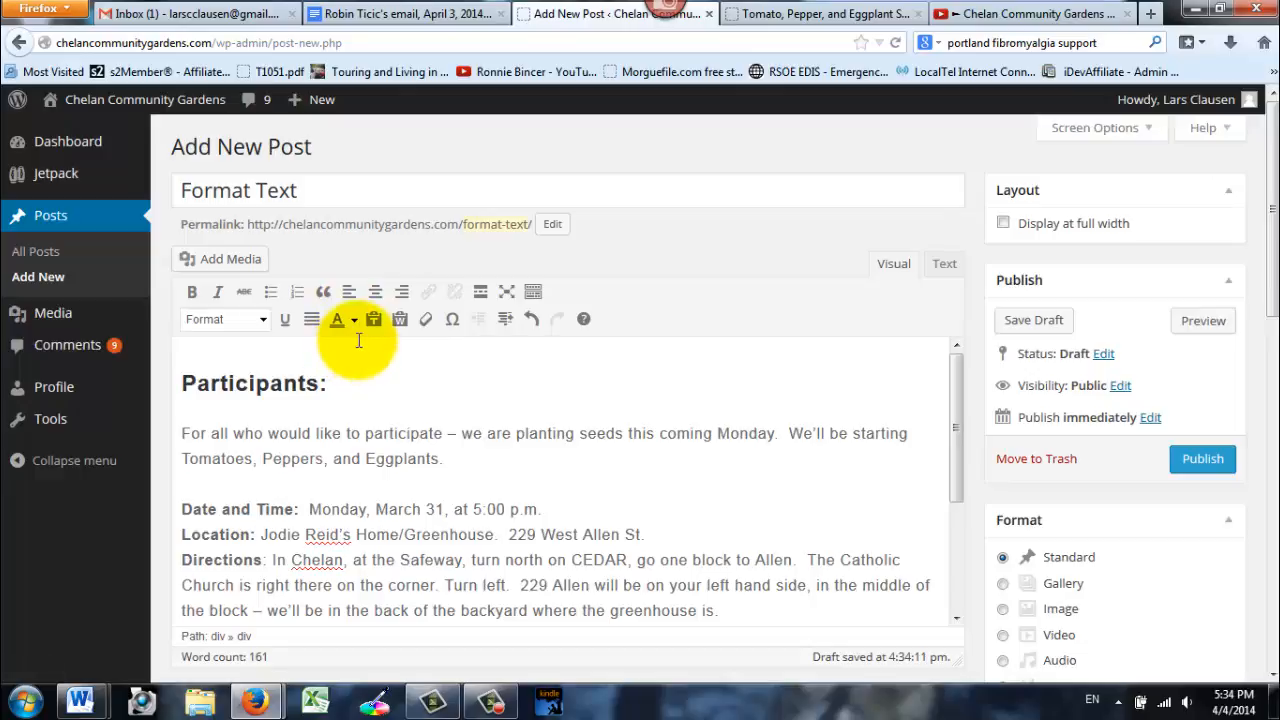
click(270, 291)
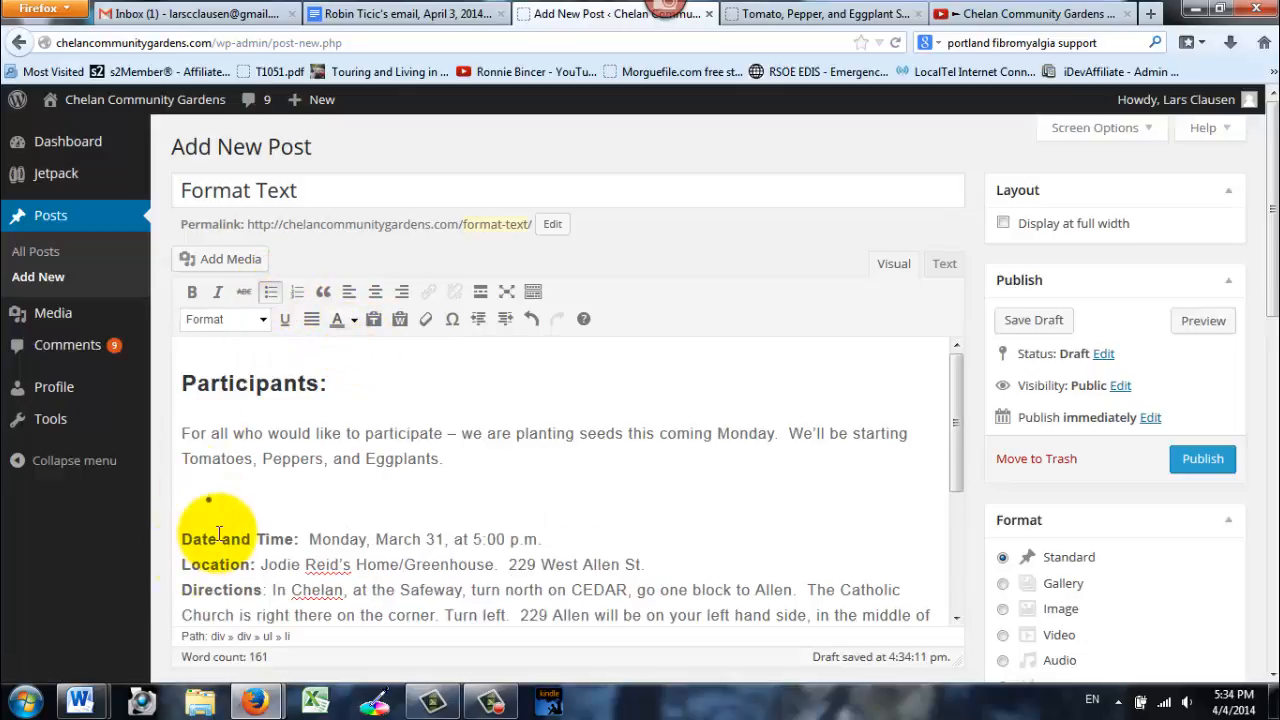
click(181, 539)
key(BackSpace)
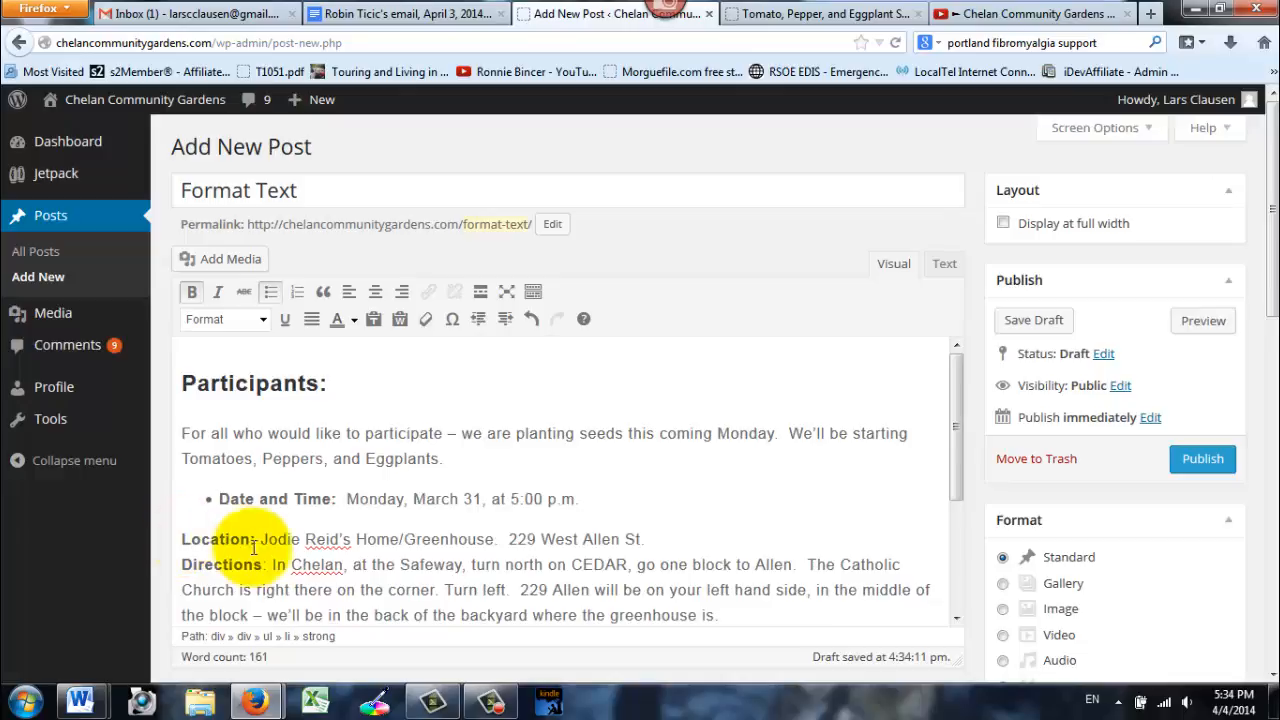
click(181, 539)
key(BackSpace)
key(Return)
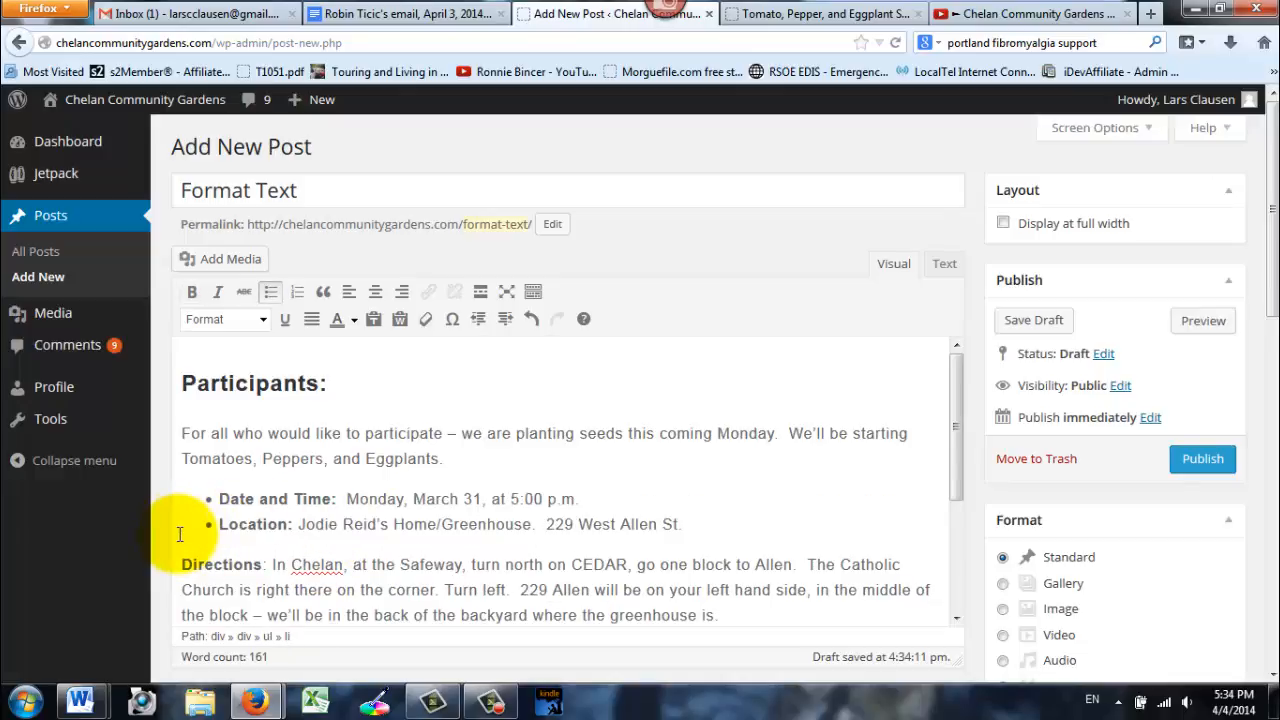
click(181, 564)
key(BackSpace)
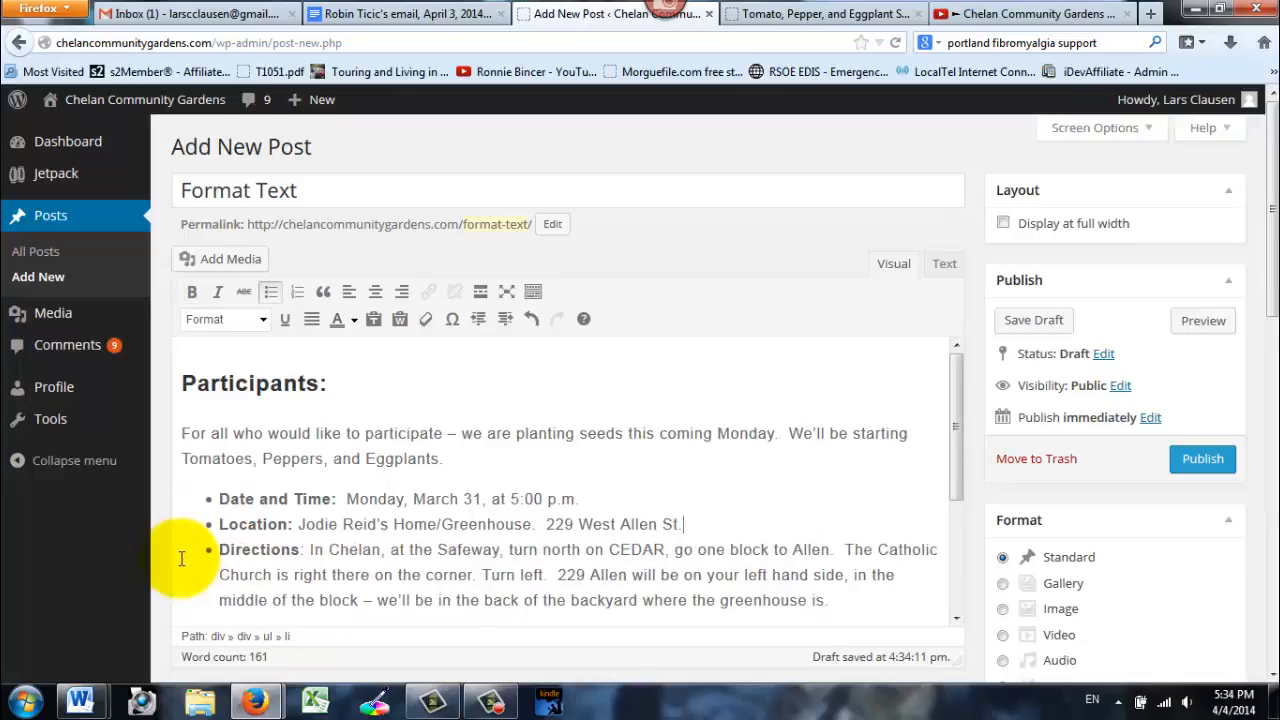
Step: Add the line "Potluck:" above the "NOT A POTLUCK" sentence and format it as Heading 2
scroll(243, 545, down, 3)
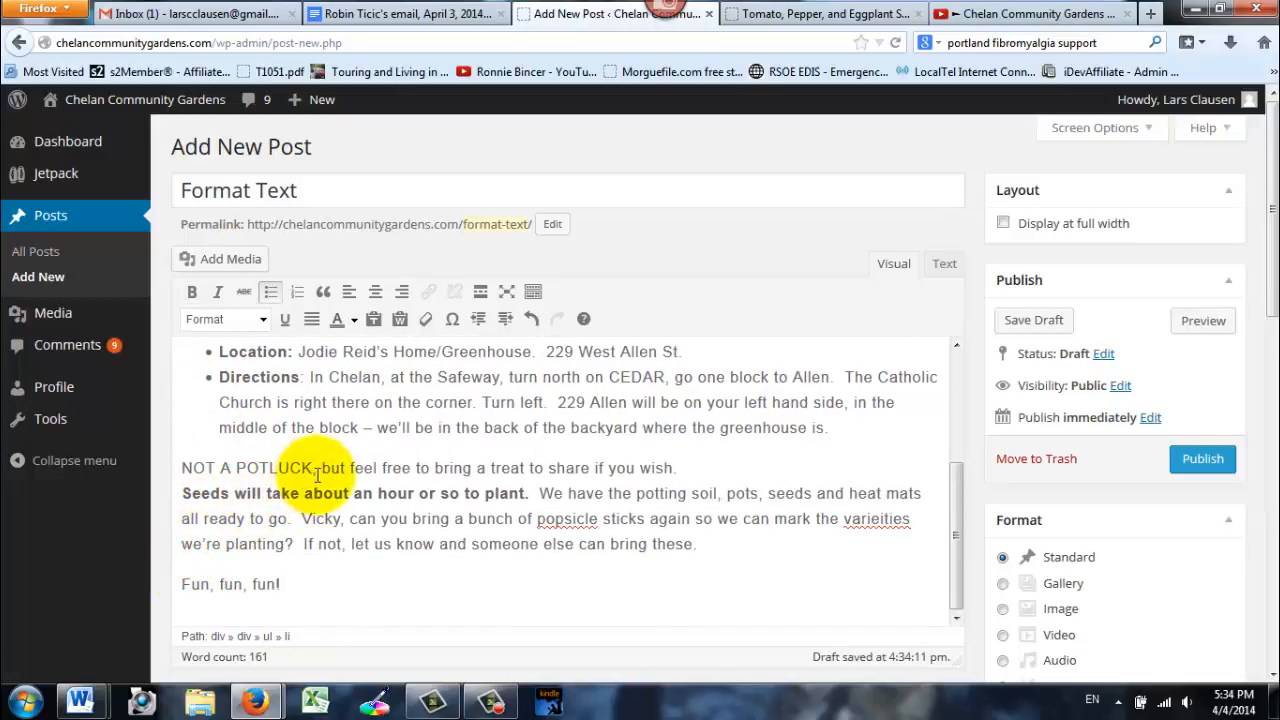
click(184, 467)
text(Potluck)
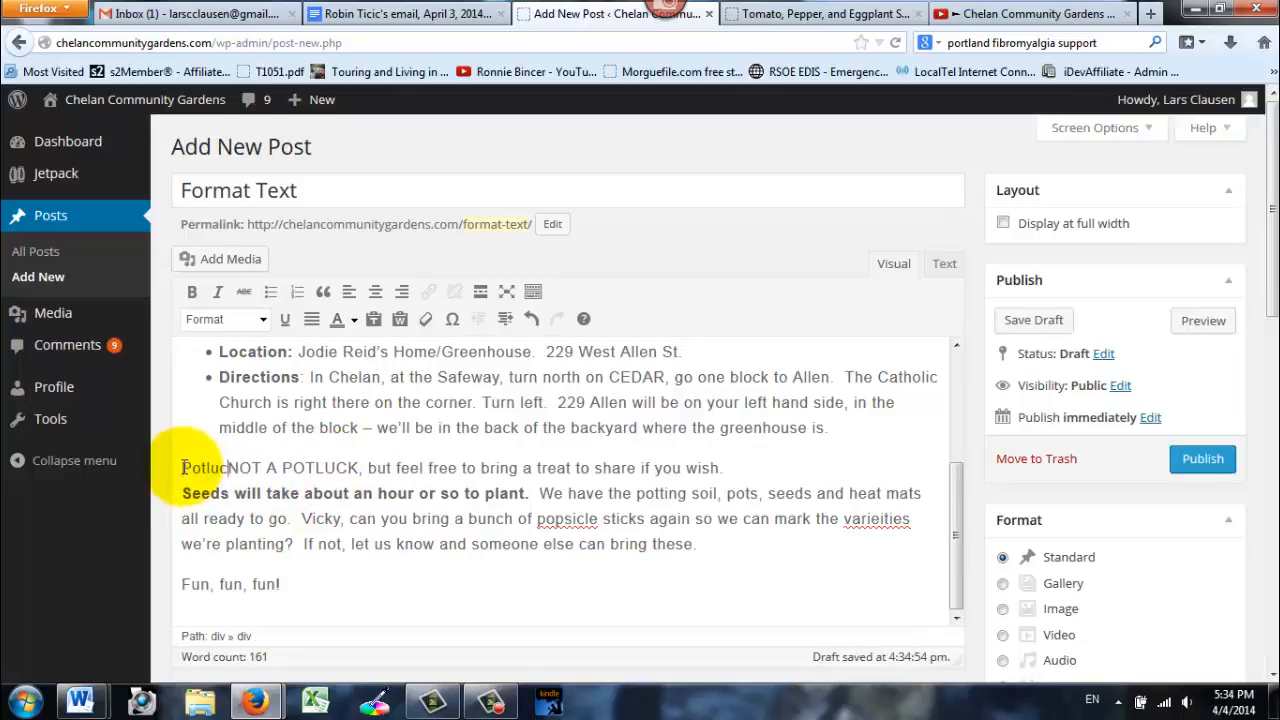
text(:)
key(Return)
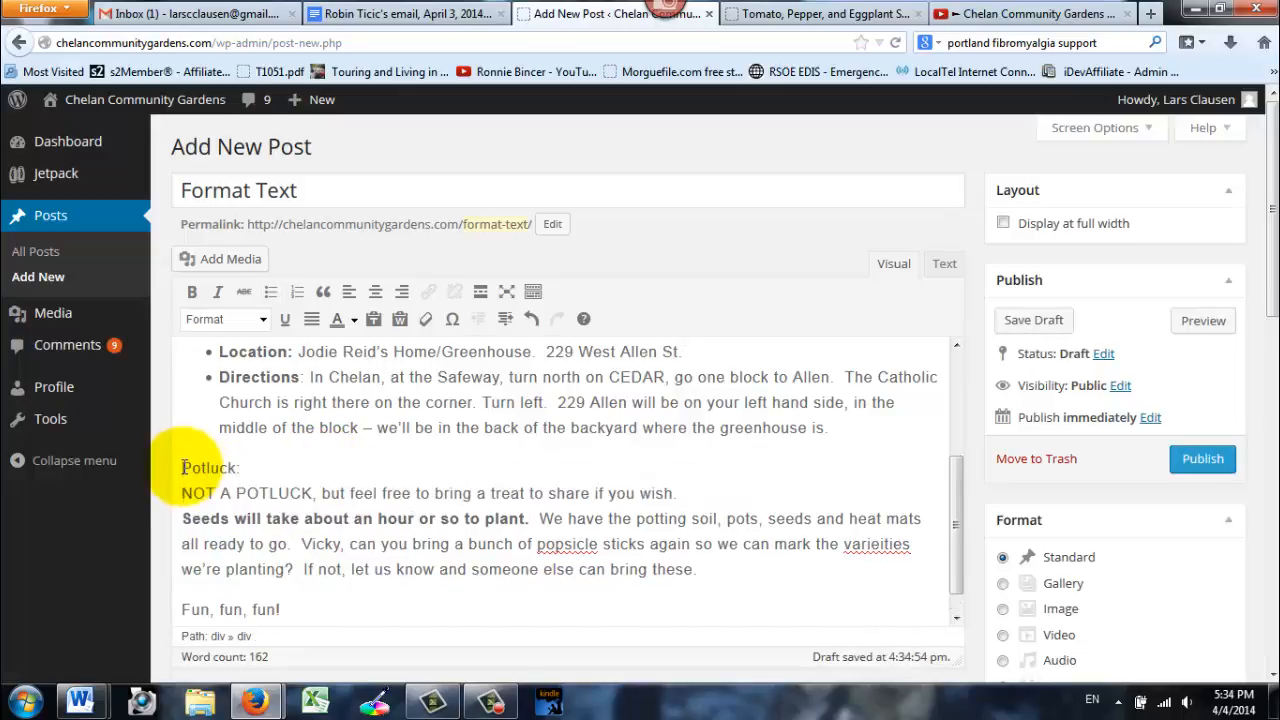
drag(184, 467, 243, 468)
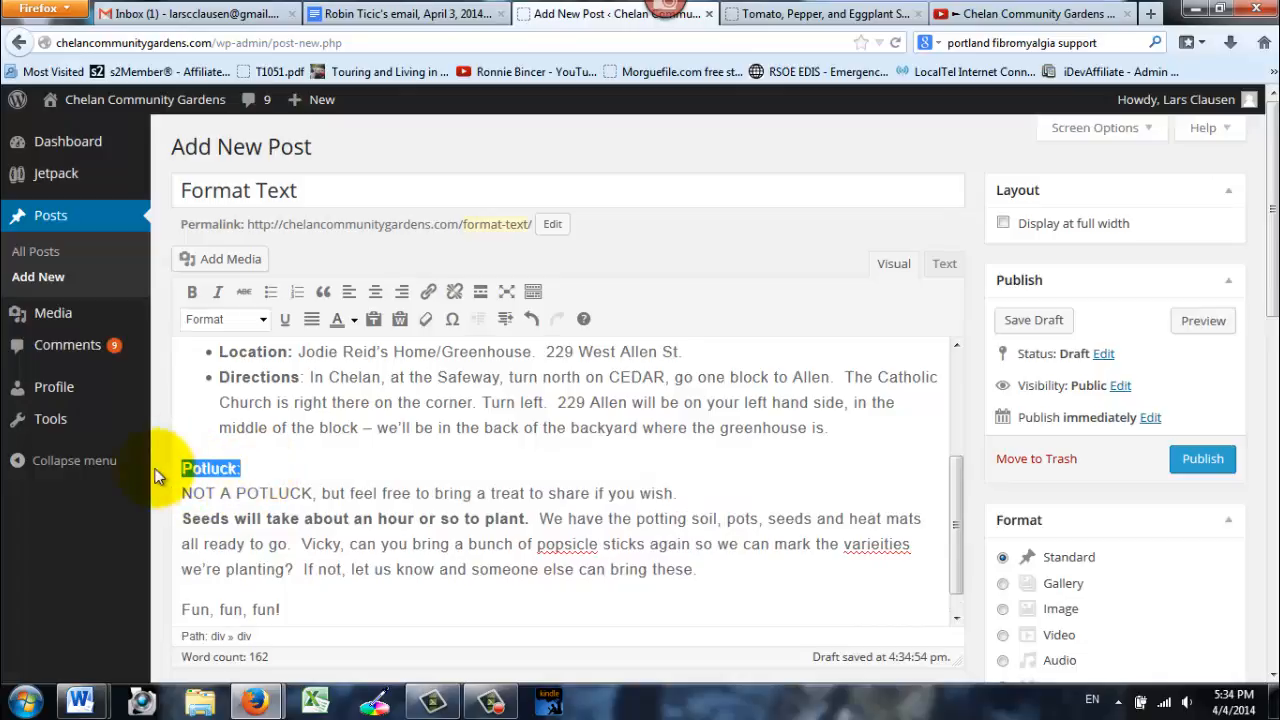
click(265, 319)
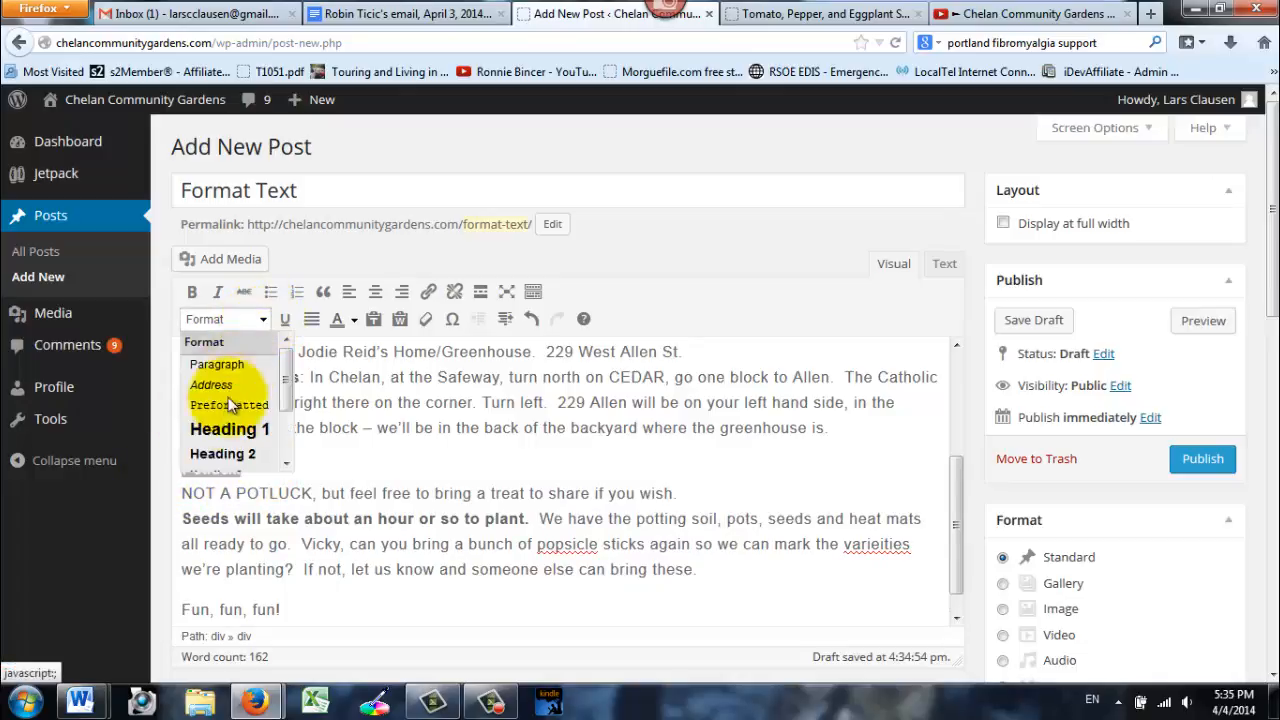
click(226, 452)
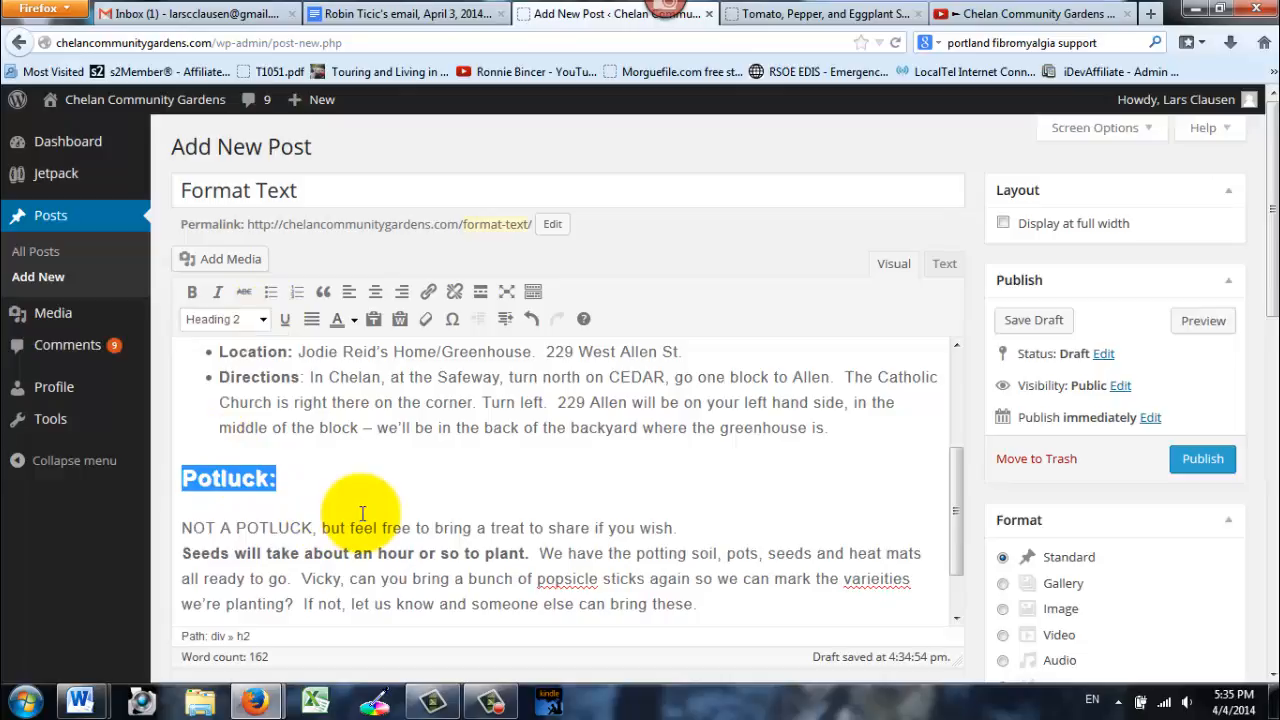
scroll(362, 500, up, 3)
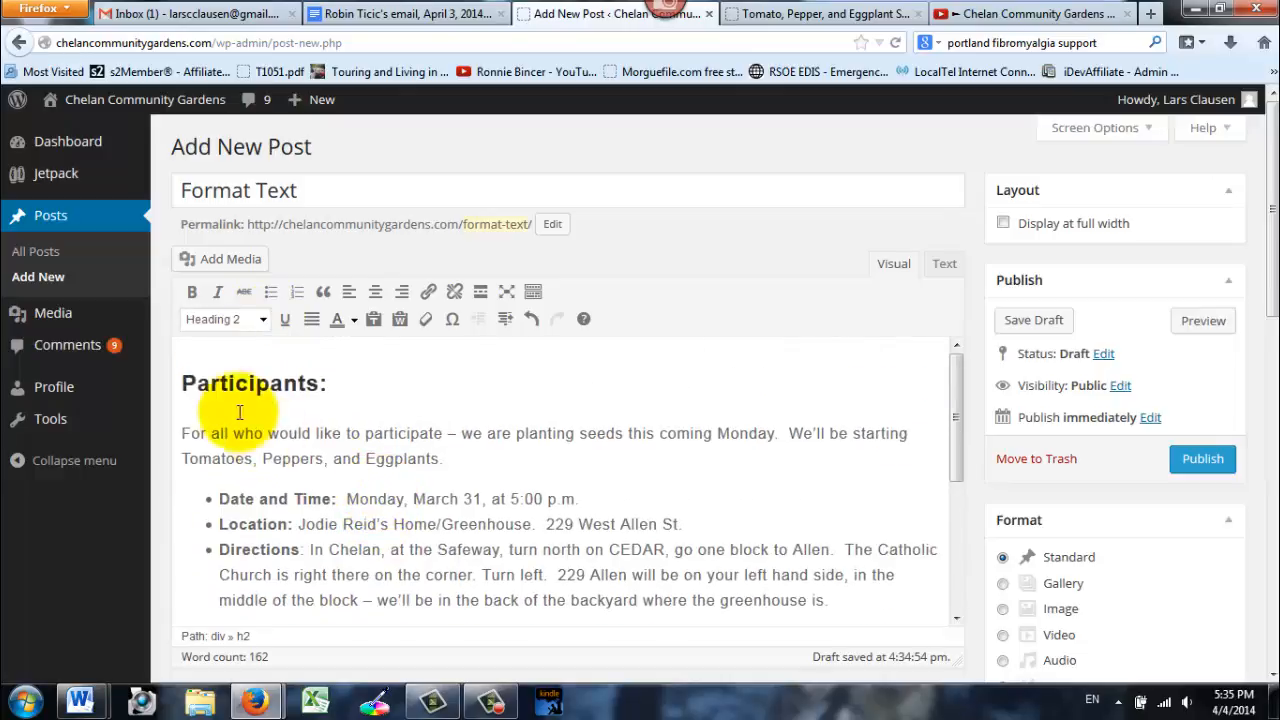
scroll(300, 486, down, 4)
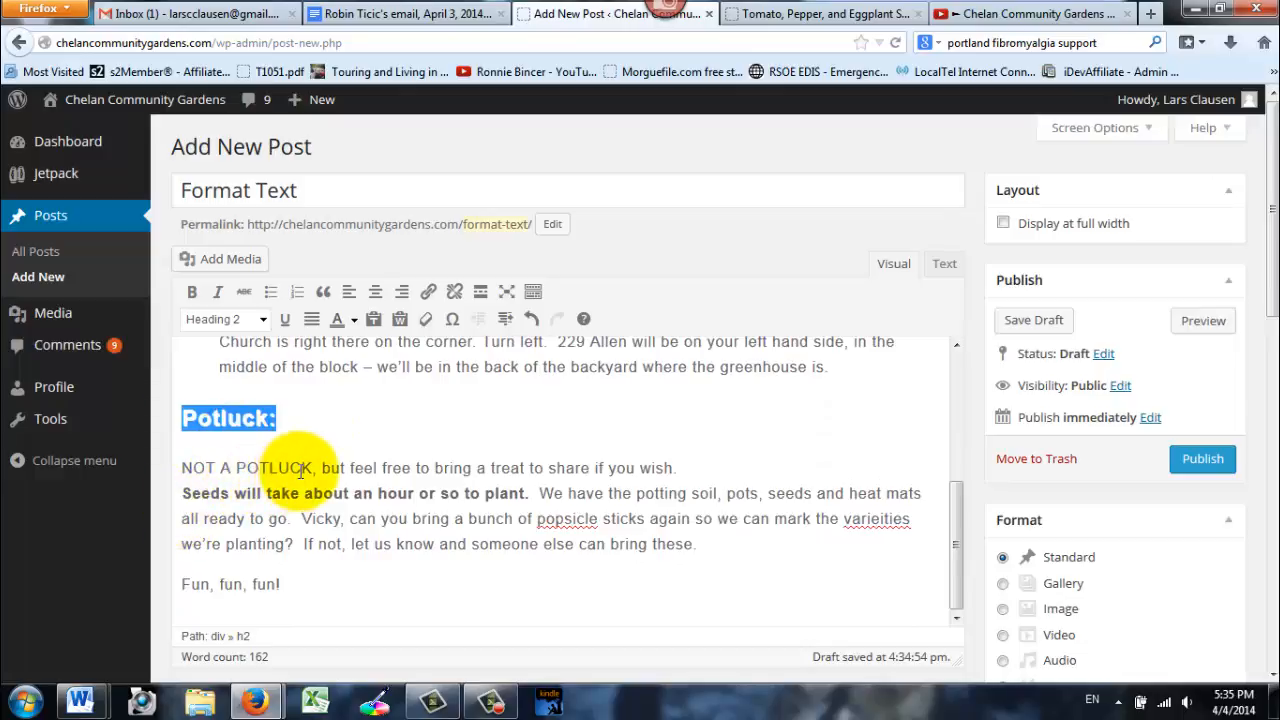
Step: Bold the words "NOT A POTLUCK" and add the line "Time:" between that sentence and the "Seeds will take about an hour" paragraph
drag(312, 467, 180, 468)
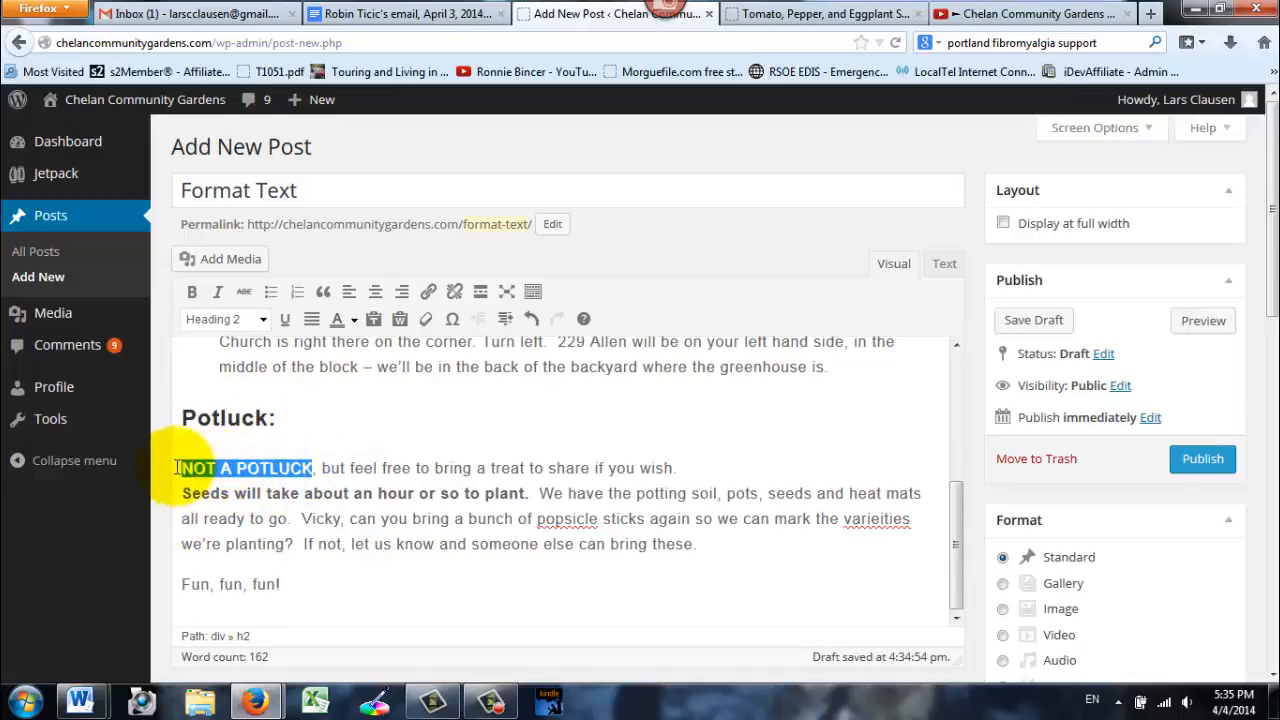
click(193, 292)
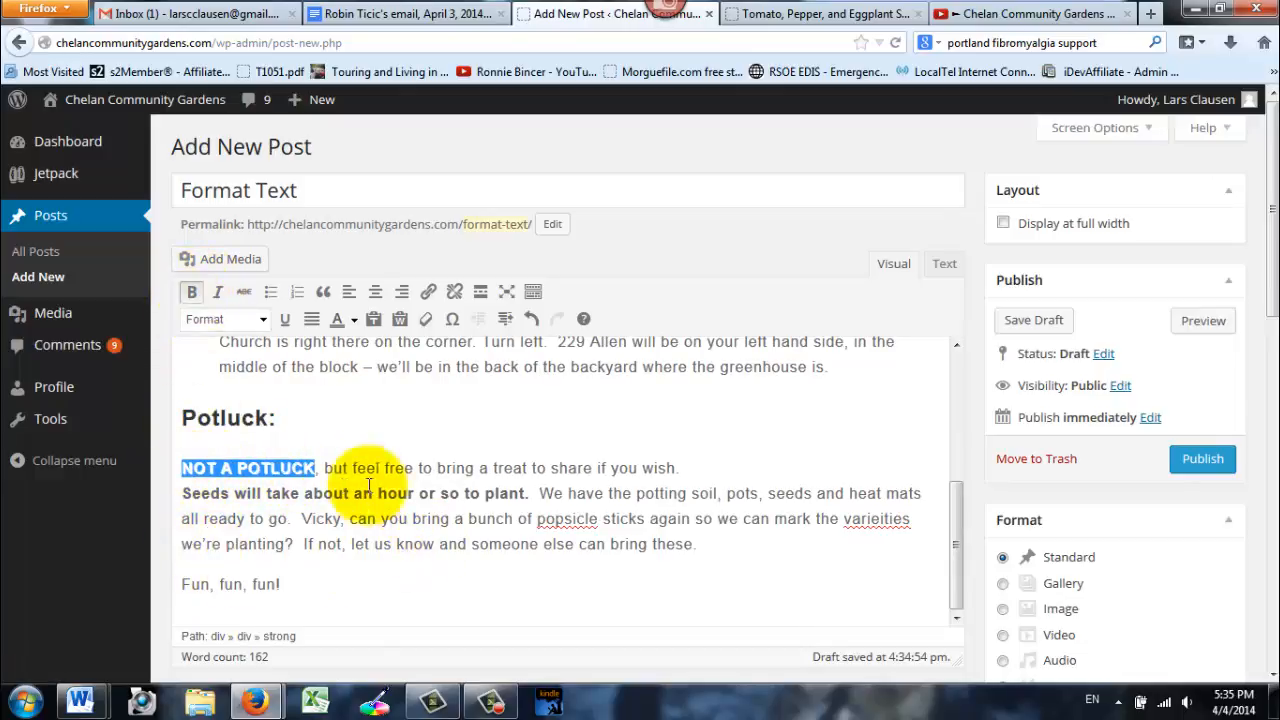
click(717, 461)
key(Return)
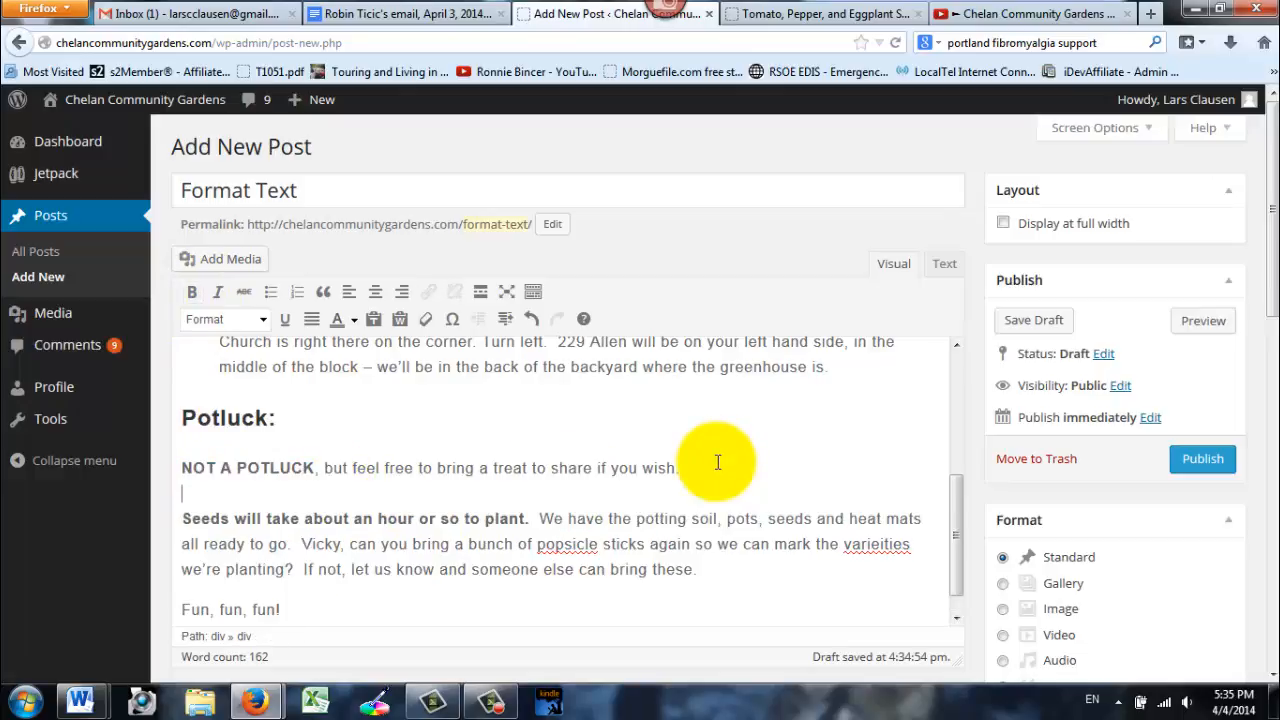
key(Return)
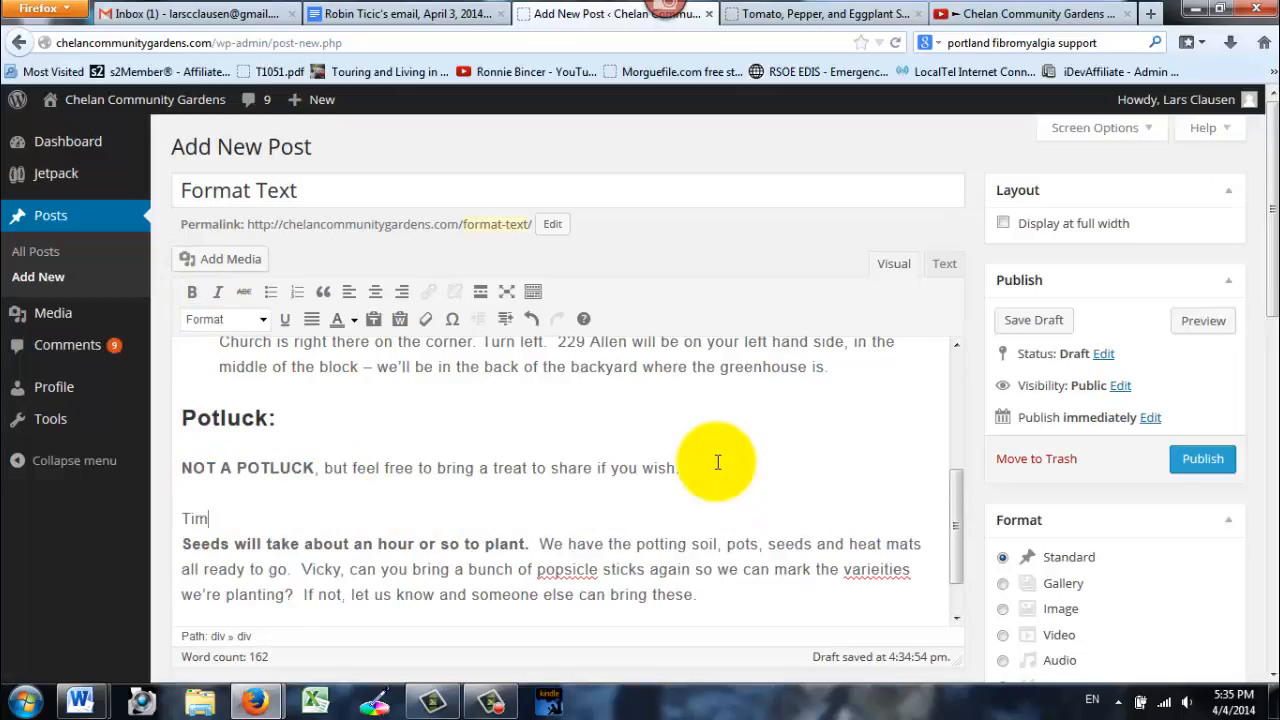
text(Time:)
key(Return)
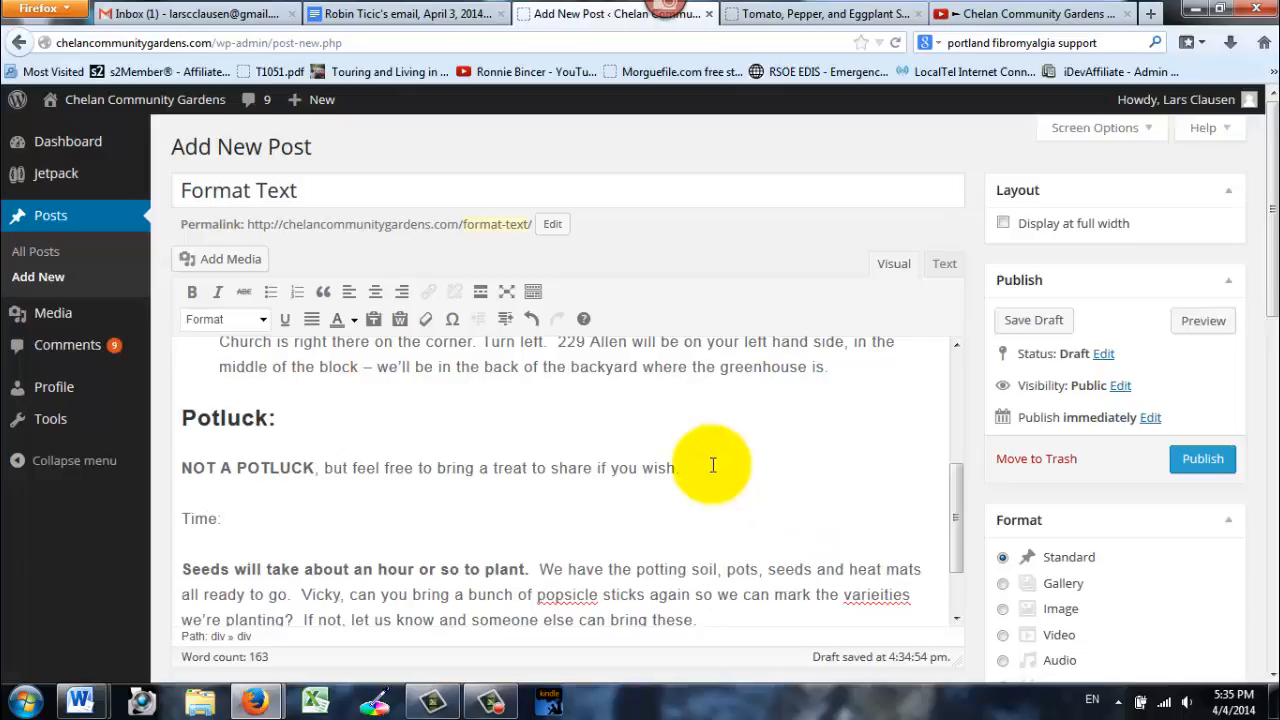
Step: Format the "Time:" line as Heading 2 and remove the extra blank lines above and below it
drag(226, 519, 176, 519)
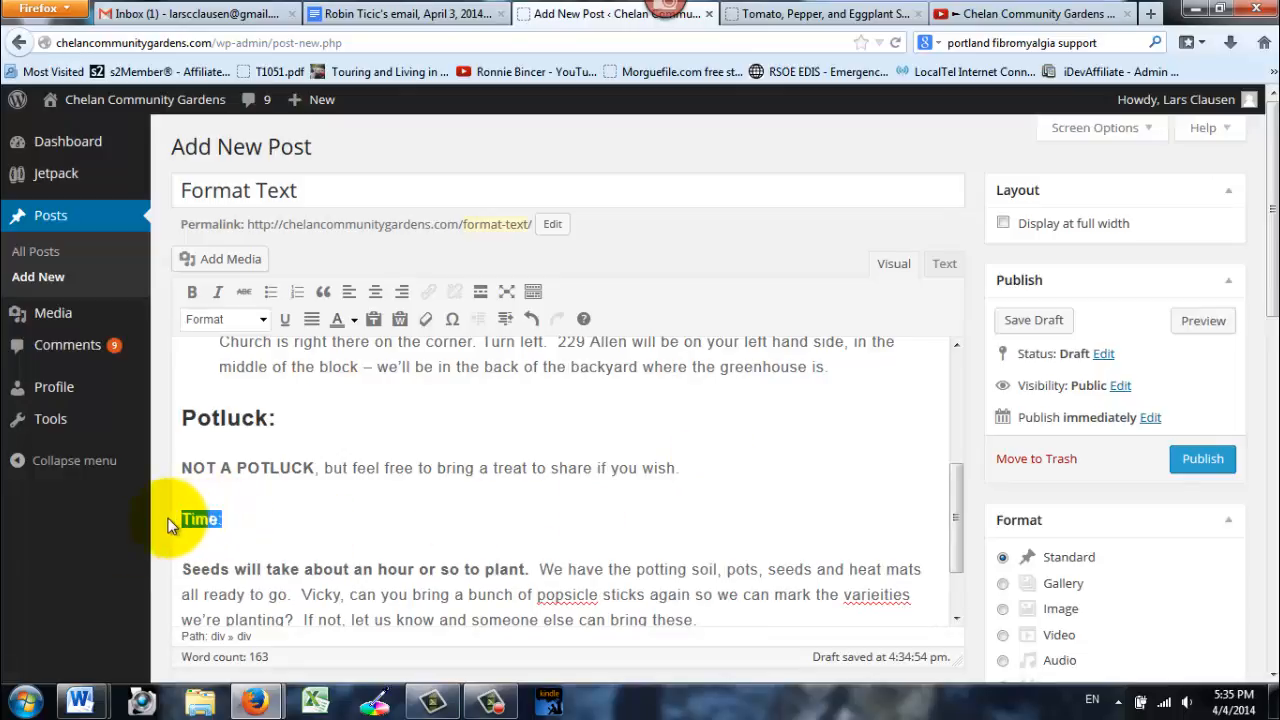
click(262, 320)
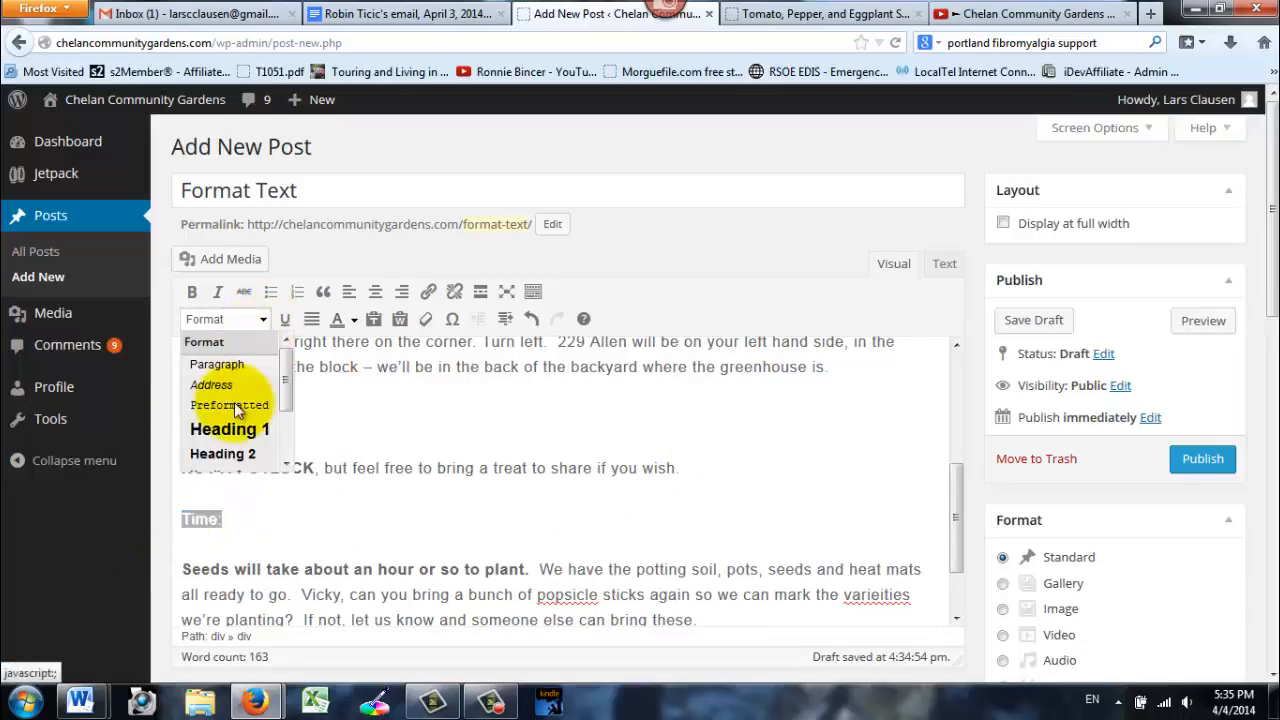
click(225, 458)
click(318, 588)
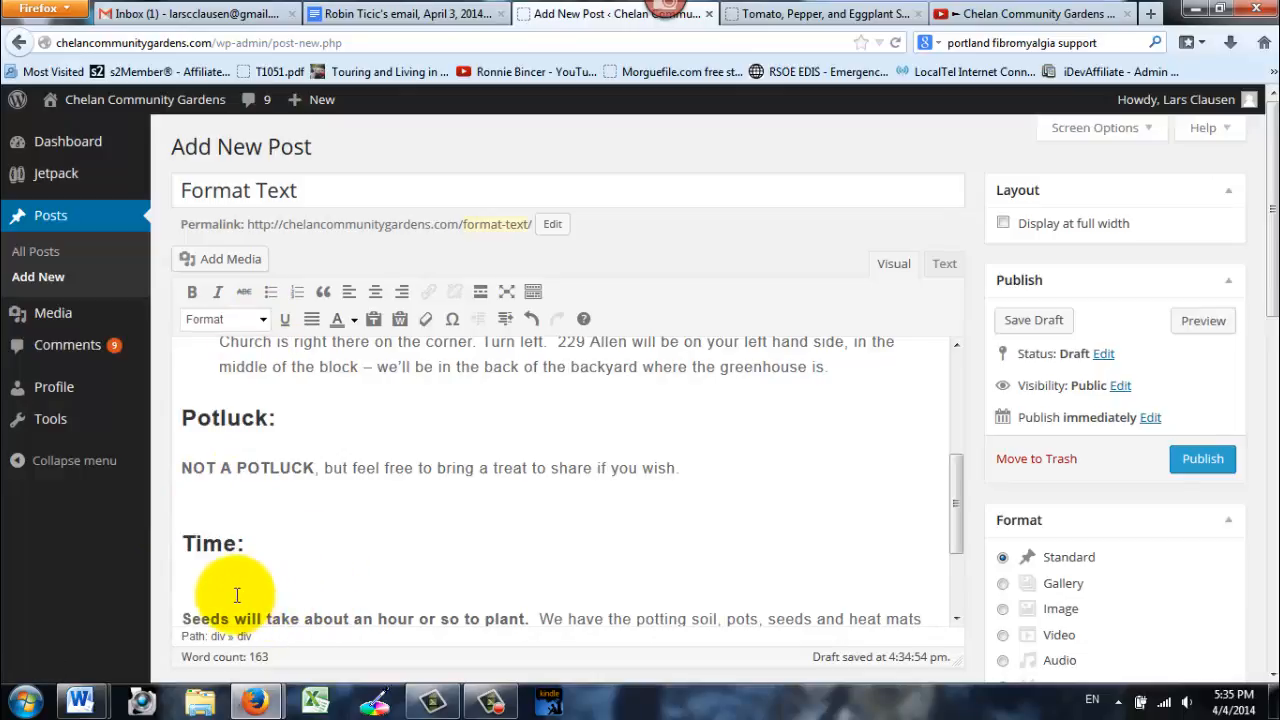
key(Delete)
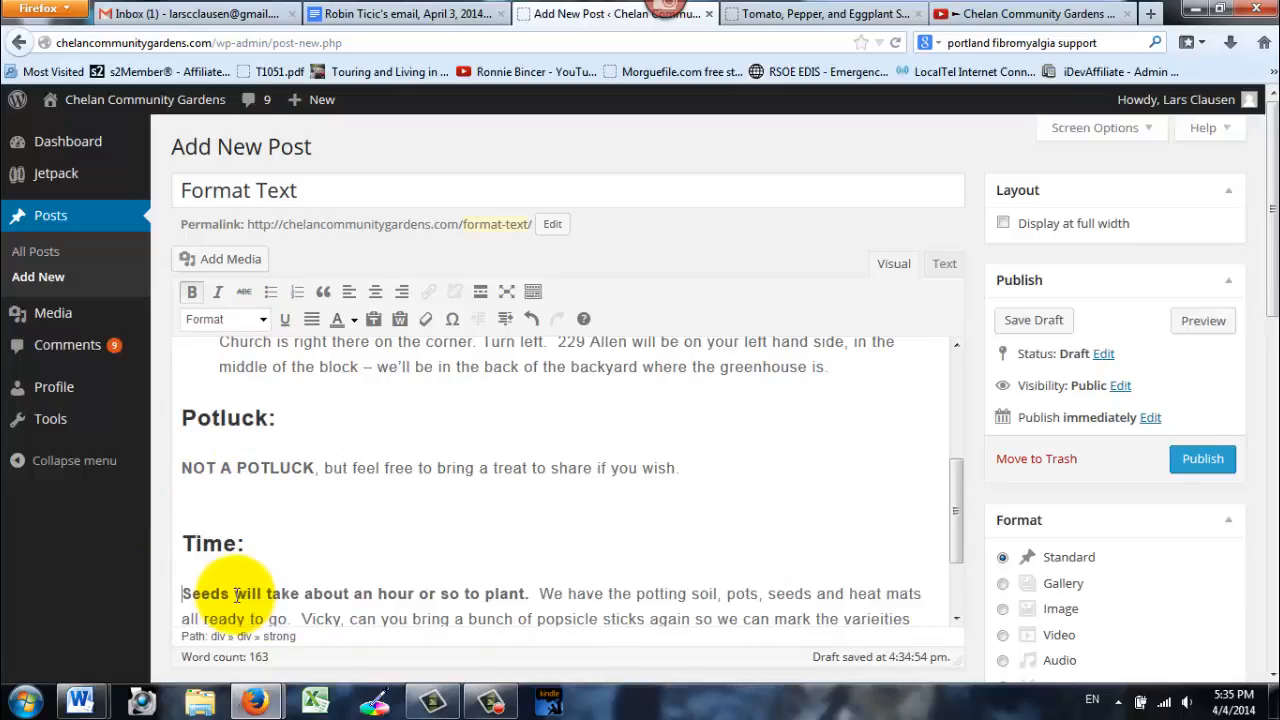
click(197, 497)
key(BackSpace)
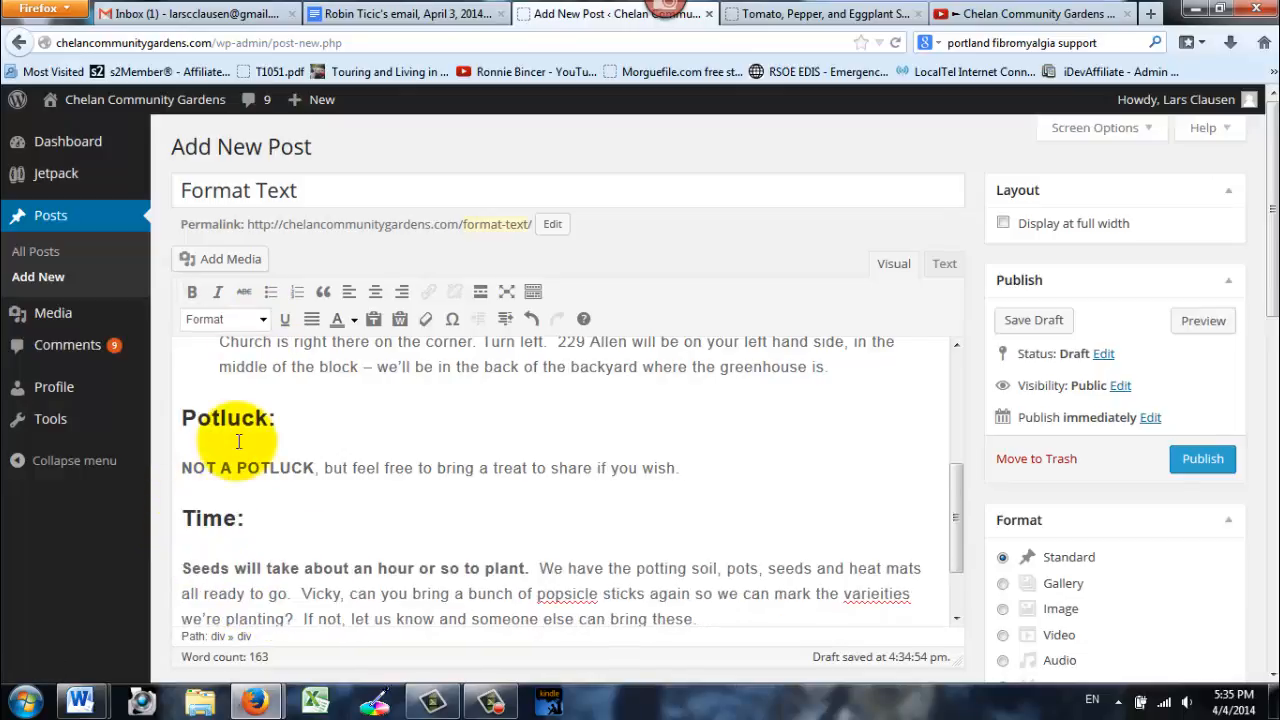
Step: Switch the "Time:" heading to Paragraph format and back to Heading 2
scroll(250, 450, up, 5)
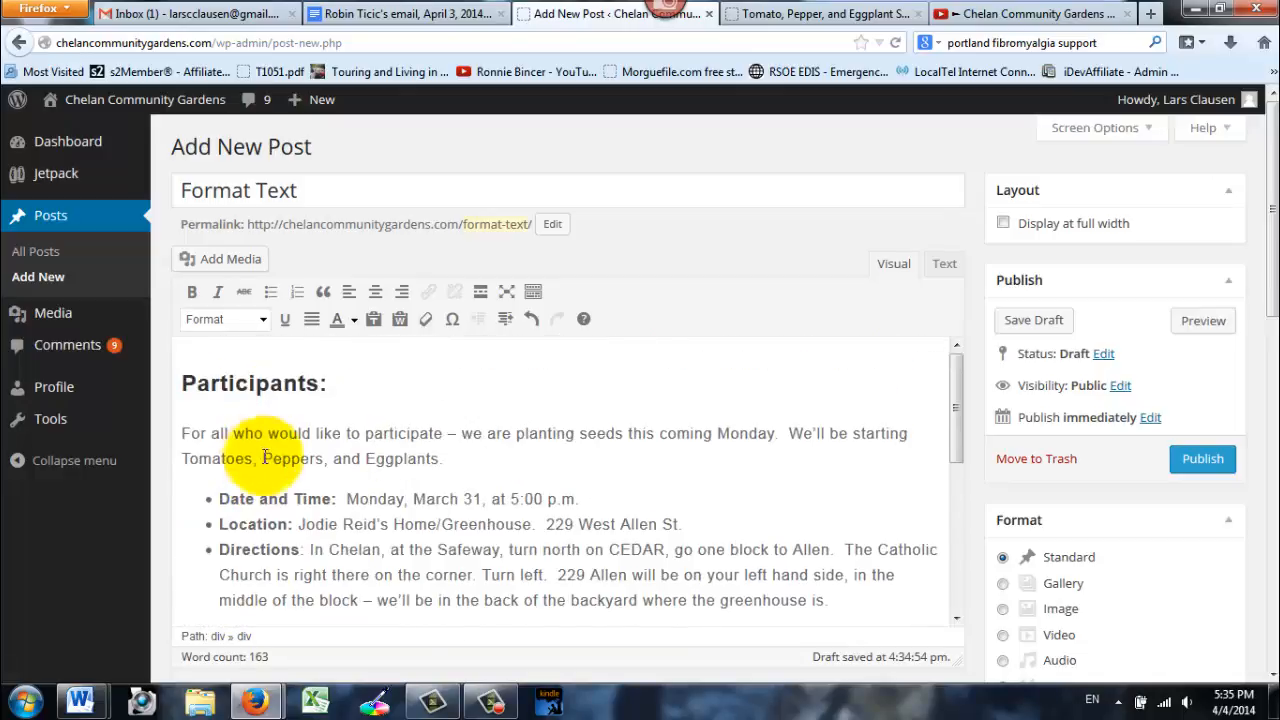
scroll(265, 457, down, 5)
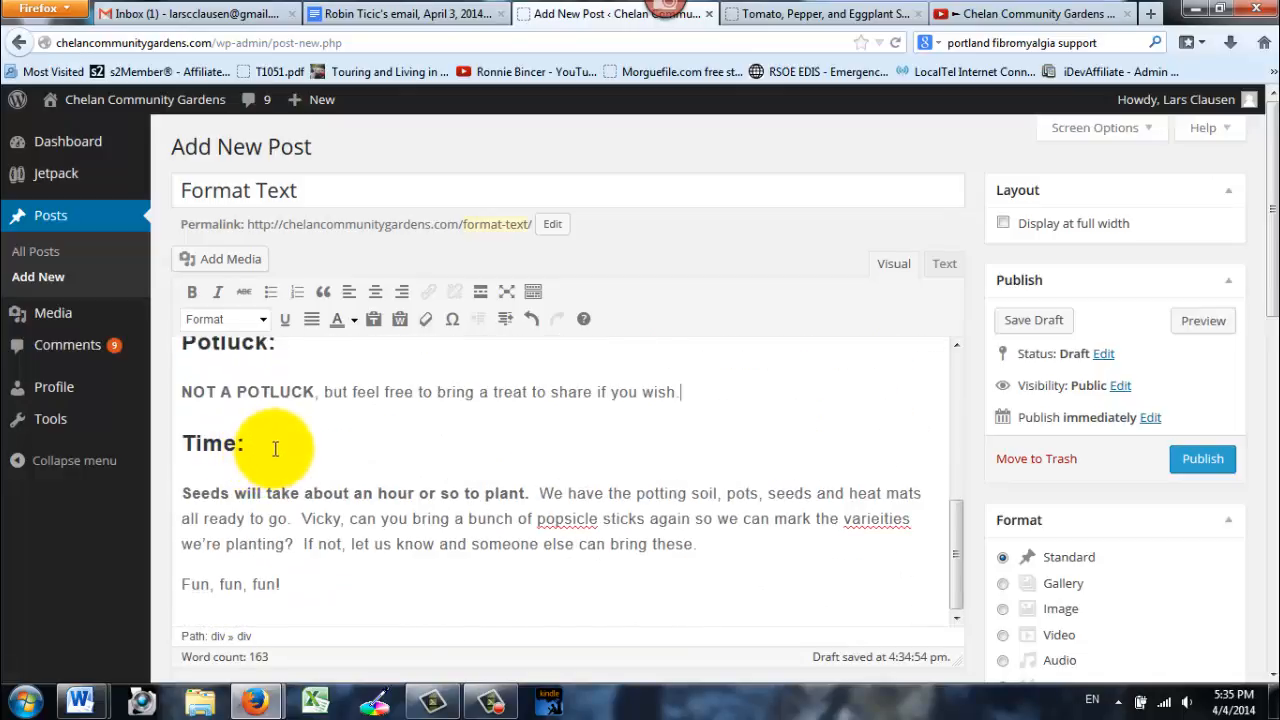
drag(275, 449, 181, 445)
click(264, 319)
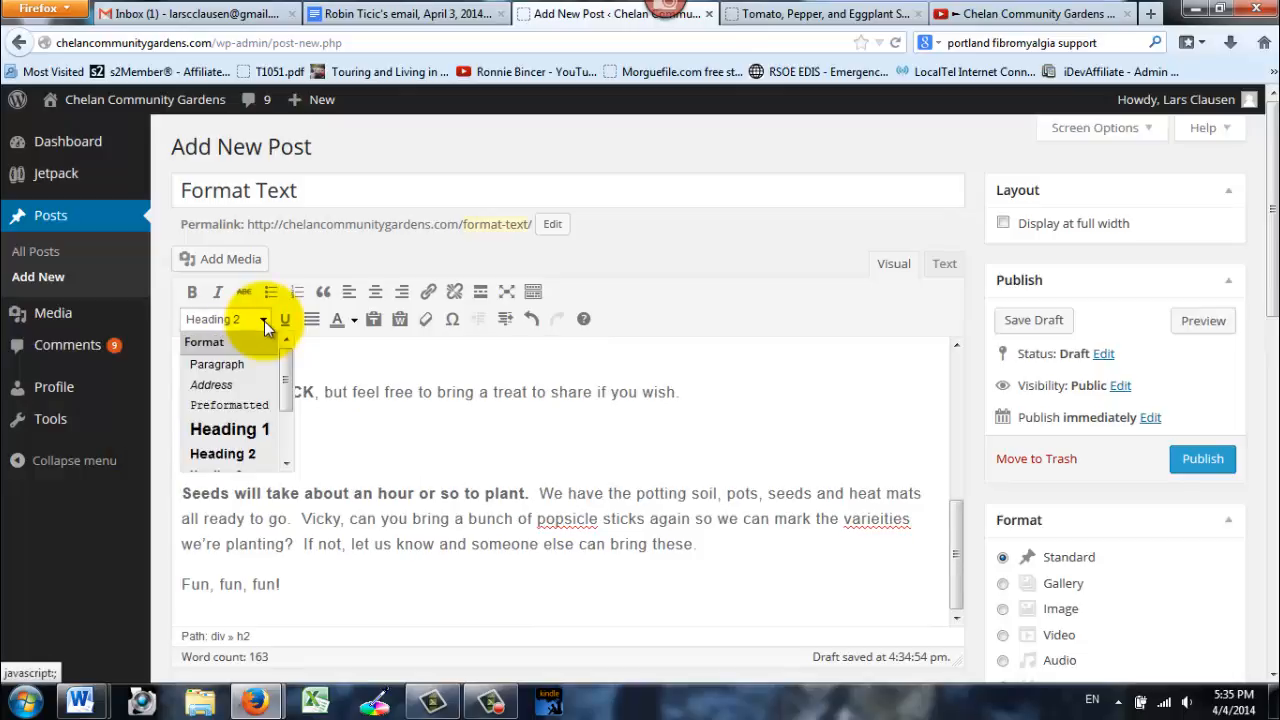
click(217, 365)
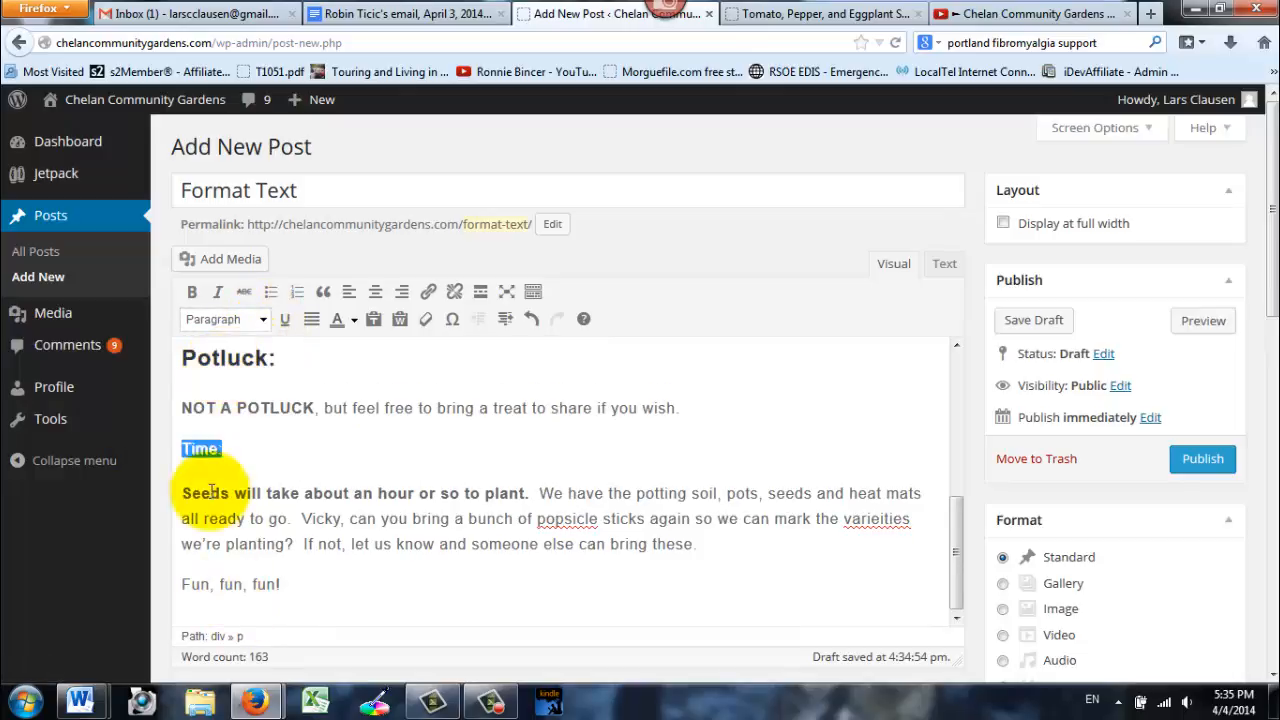
click(265, 317)
click(224, 458)
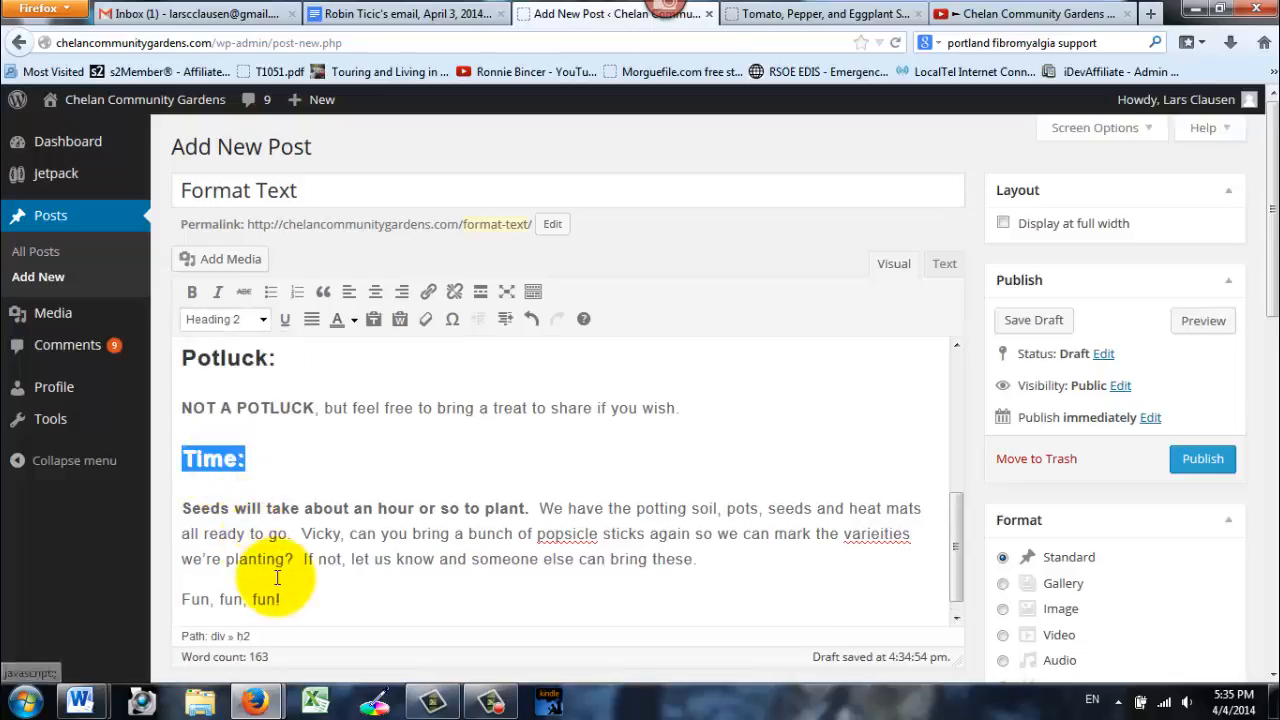
click(277, 578)
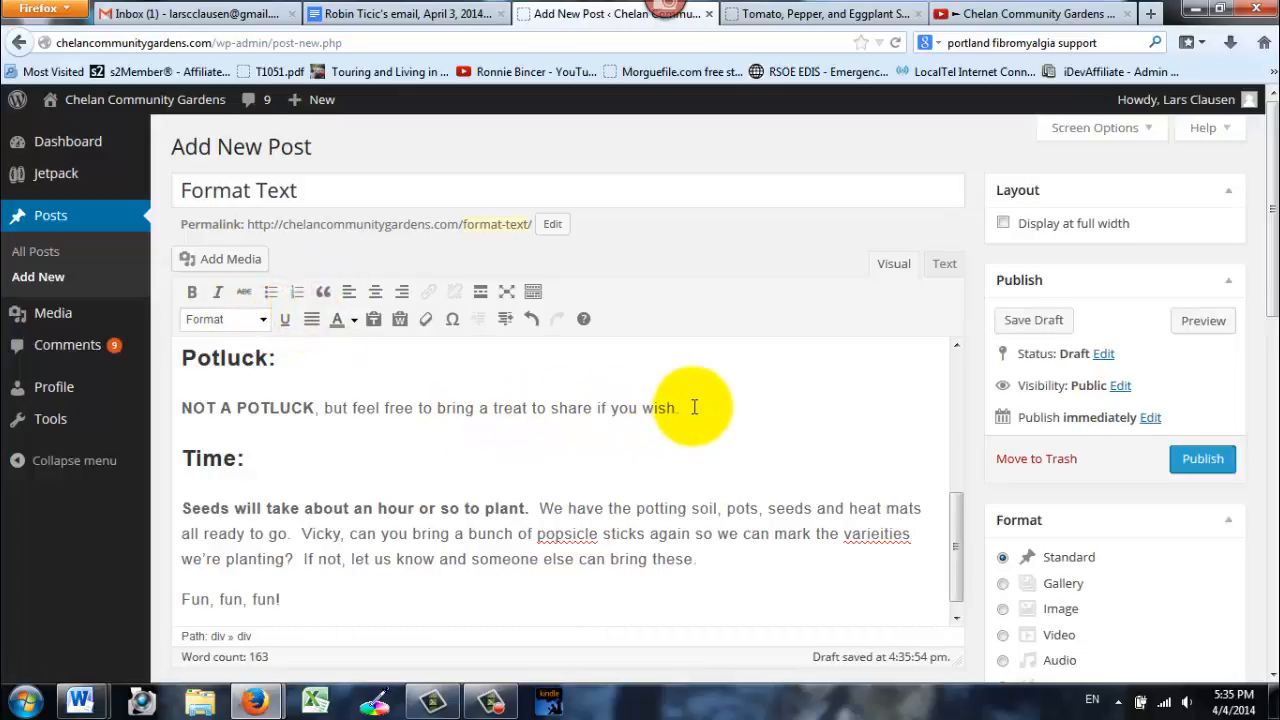
Step: Format the "NOT A POTLUCK" sentence under the Potluck heading as a blockquote
drag(686, 409, 150, 418)
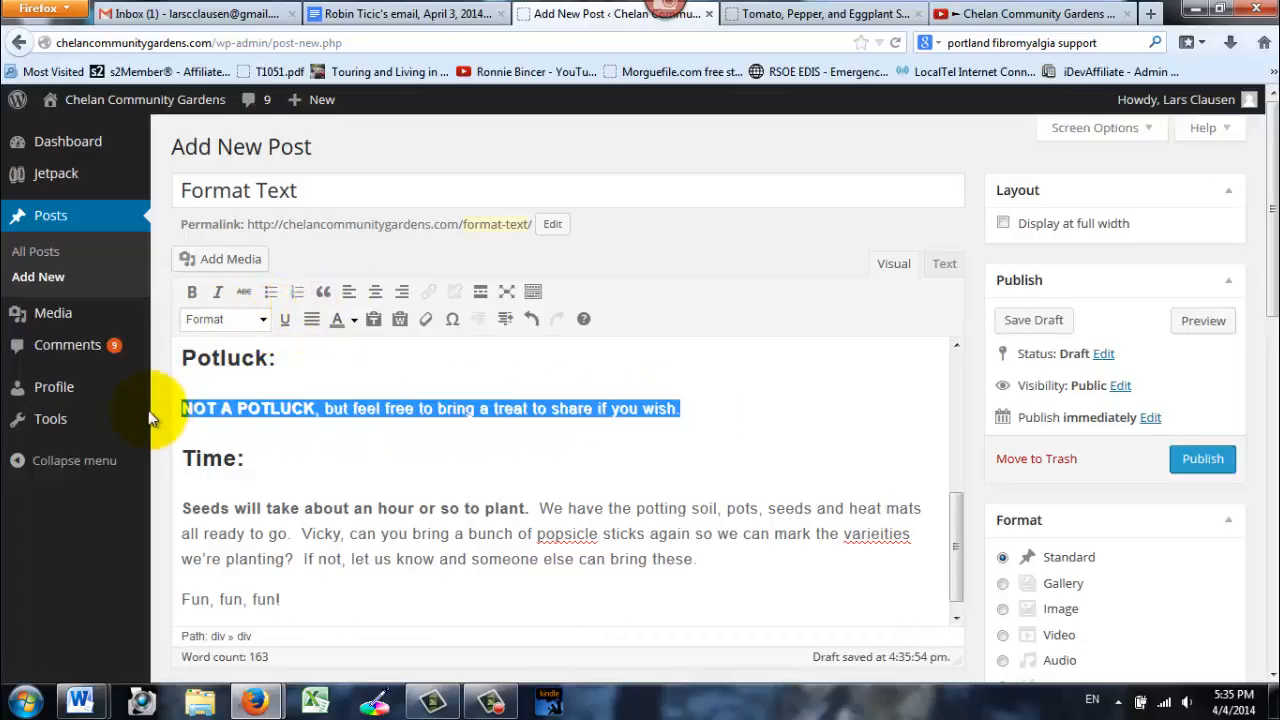
click(323, 292)
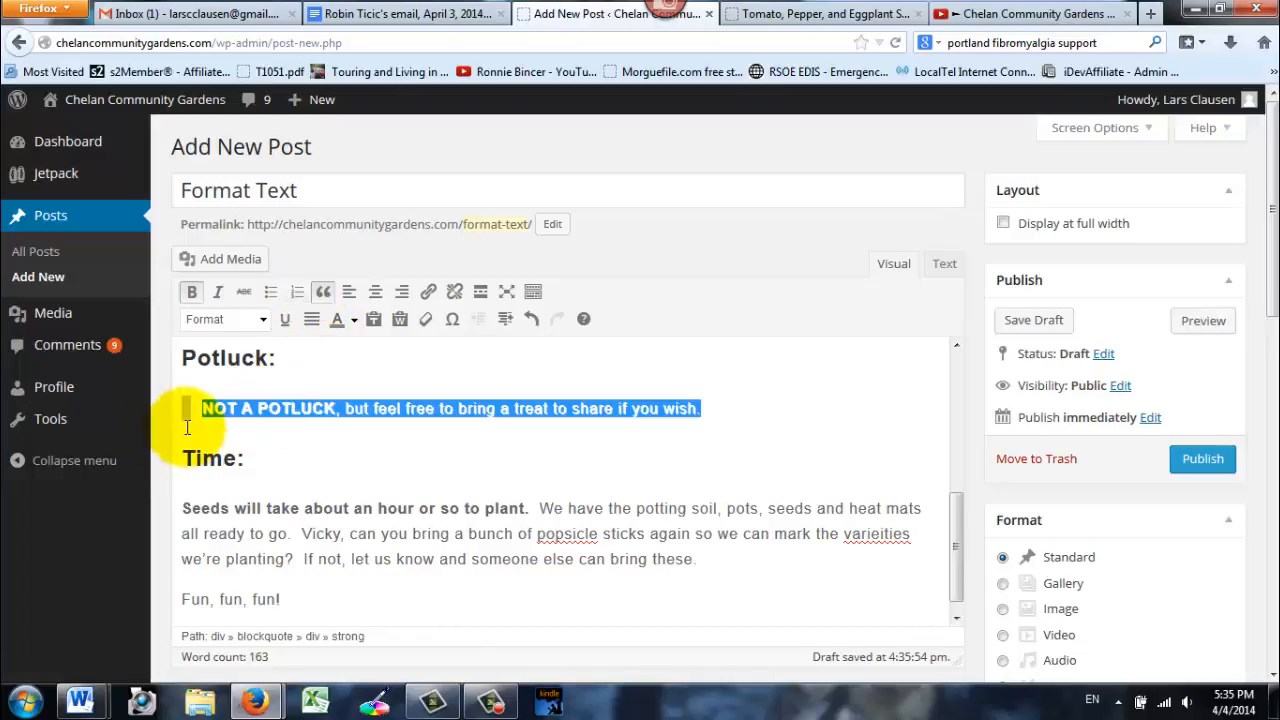
click(343, 455)
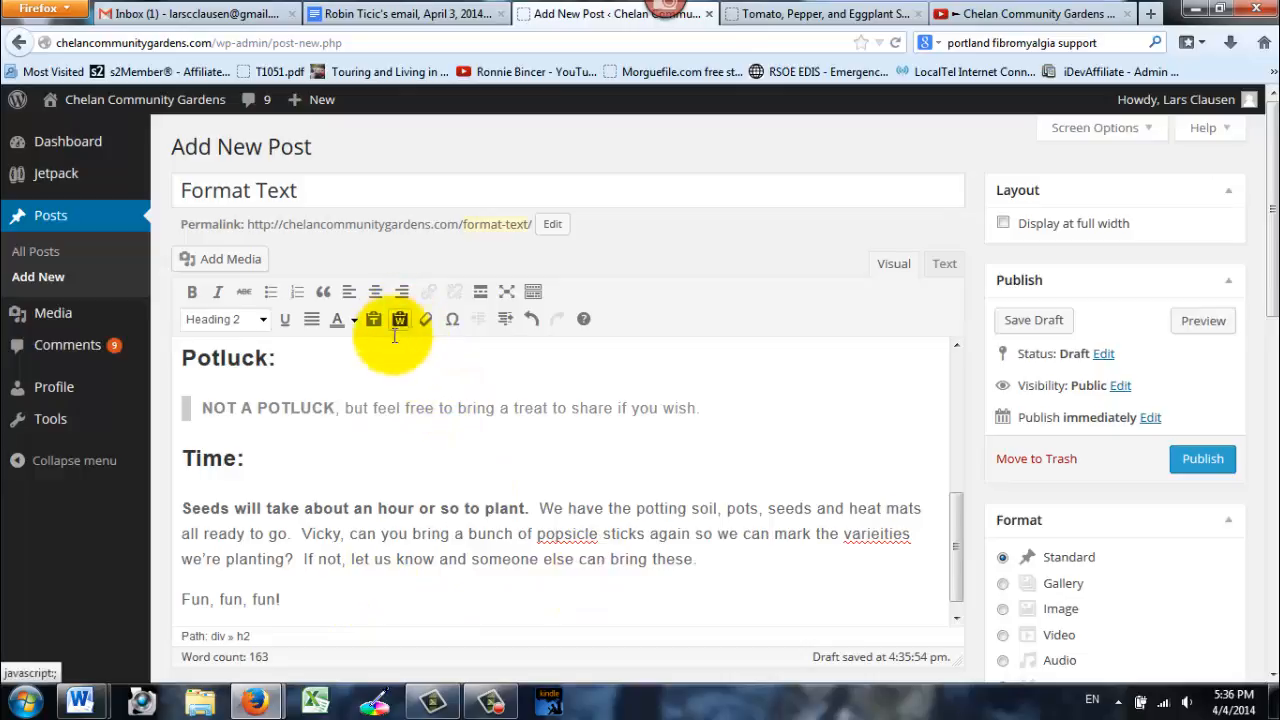
Step: Insert the copied announcement on a new line below "Fun, fun, fun!" using Paste from Word
click(300, 599)
key(Return)
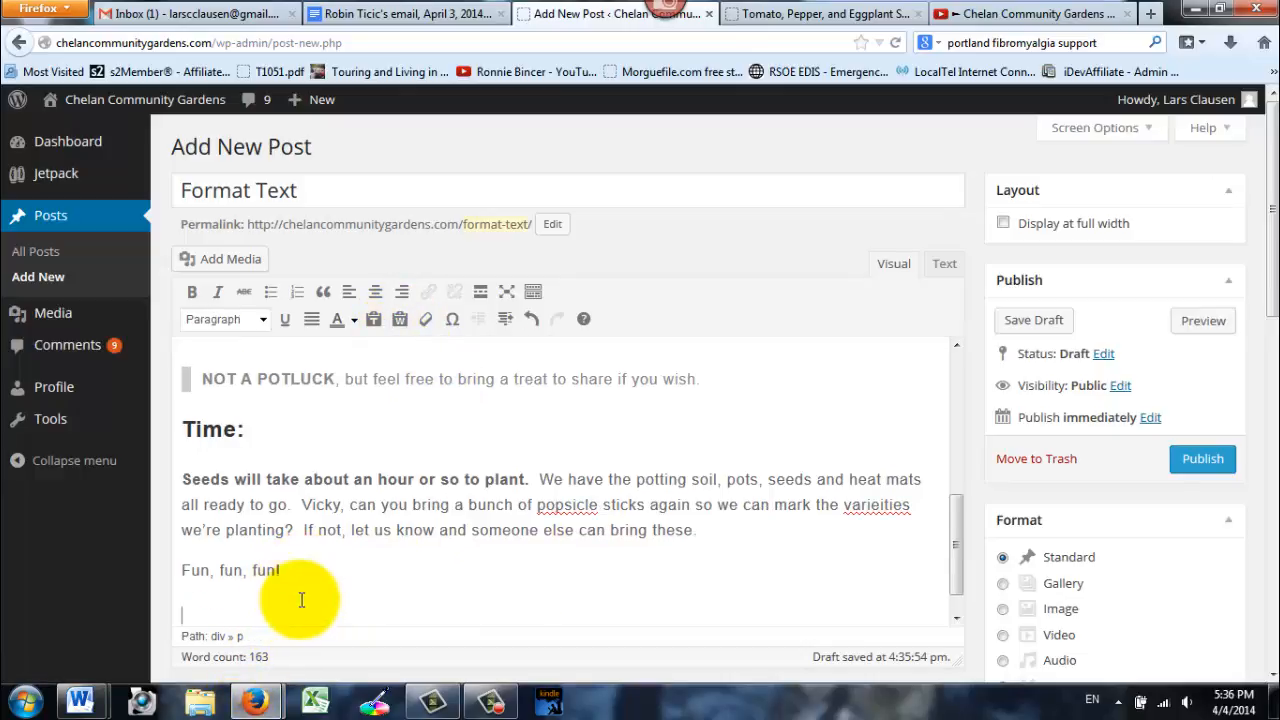
click(399, 318)
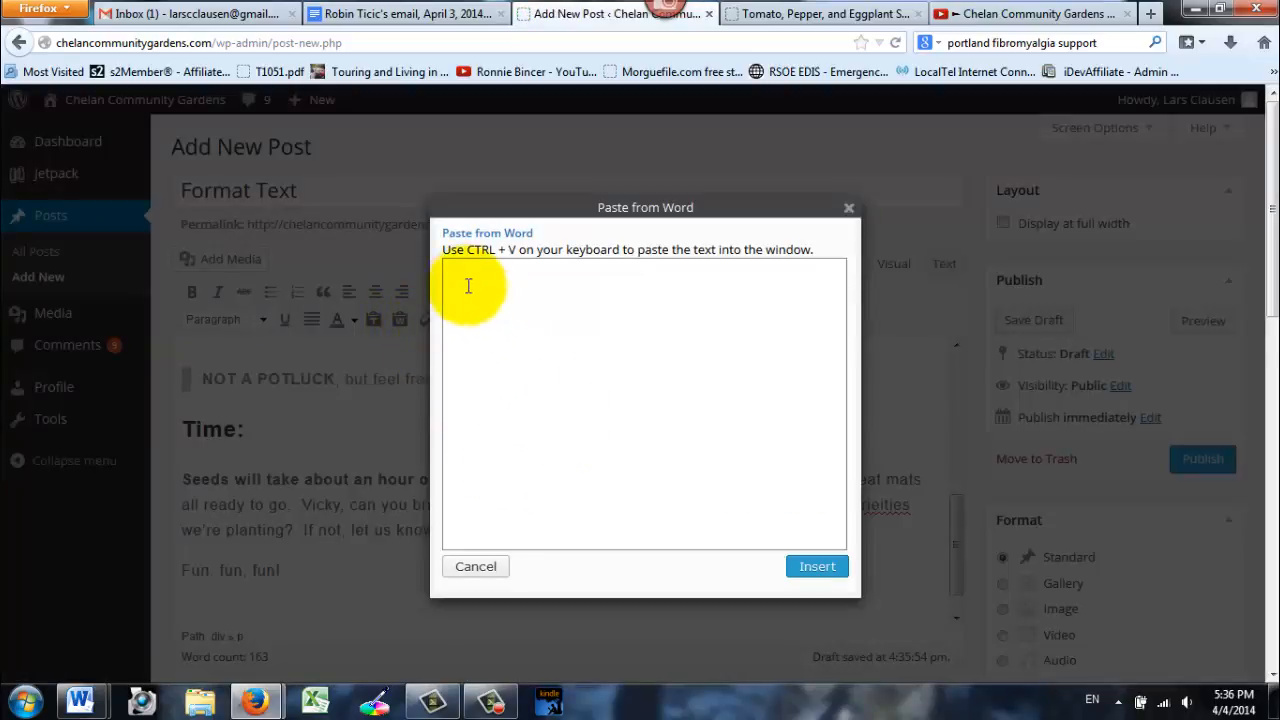
key(ctrl+v)
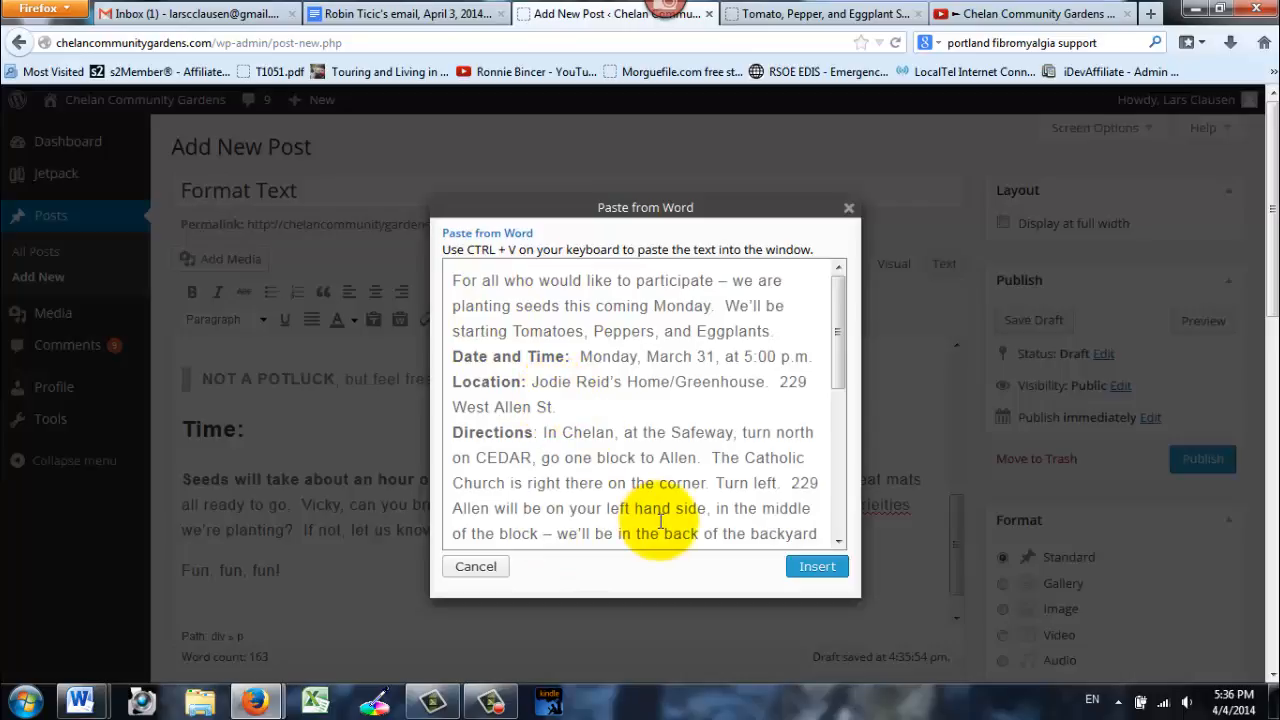
click(820, 566)
scroll(450, 550, down, 1)
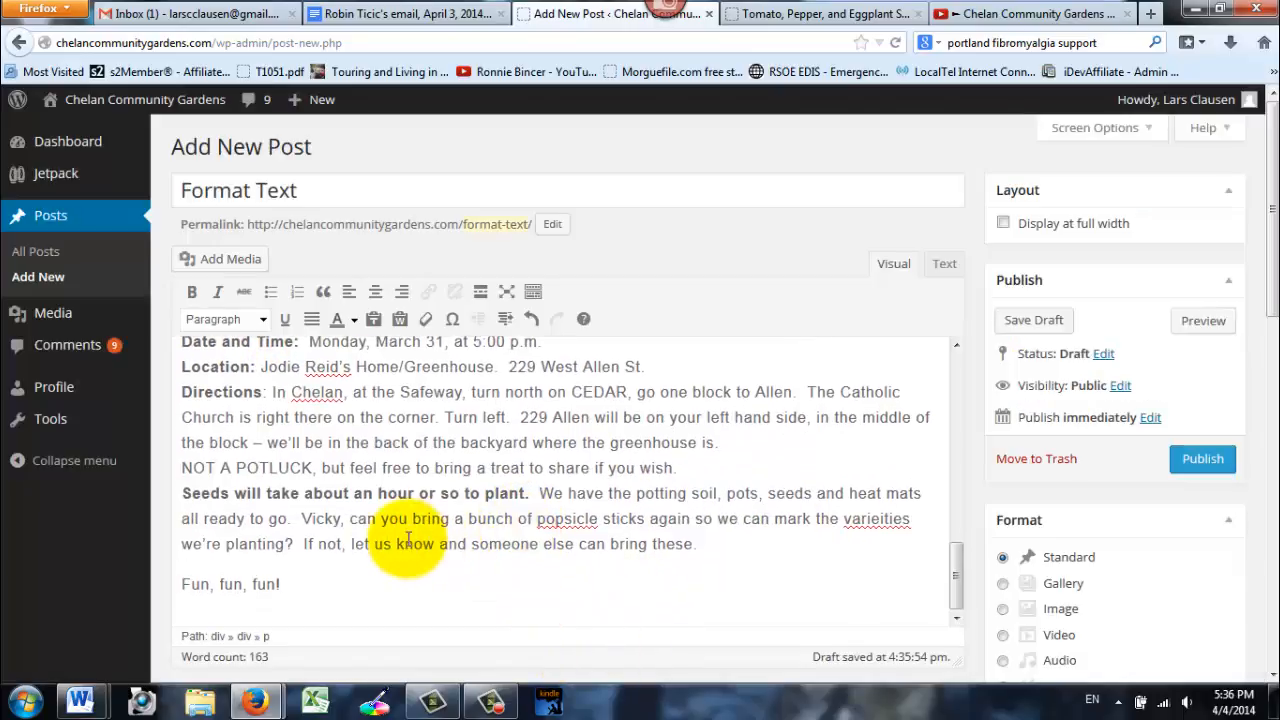
Step: Delete the duplicate announcement text that follows the first "Fun, fun, fun!" line
scroll(343, 560, up, 5)
scroll(320, 480, down, 3)
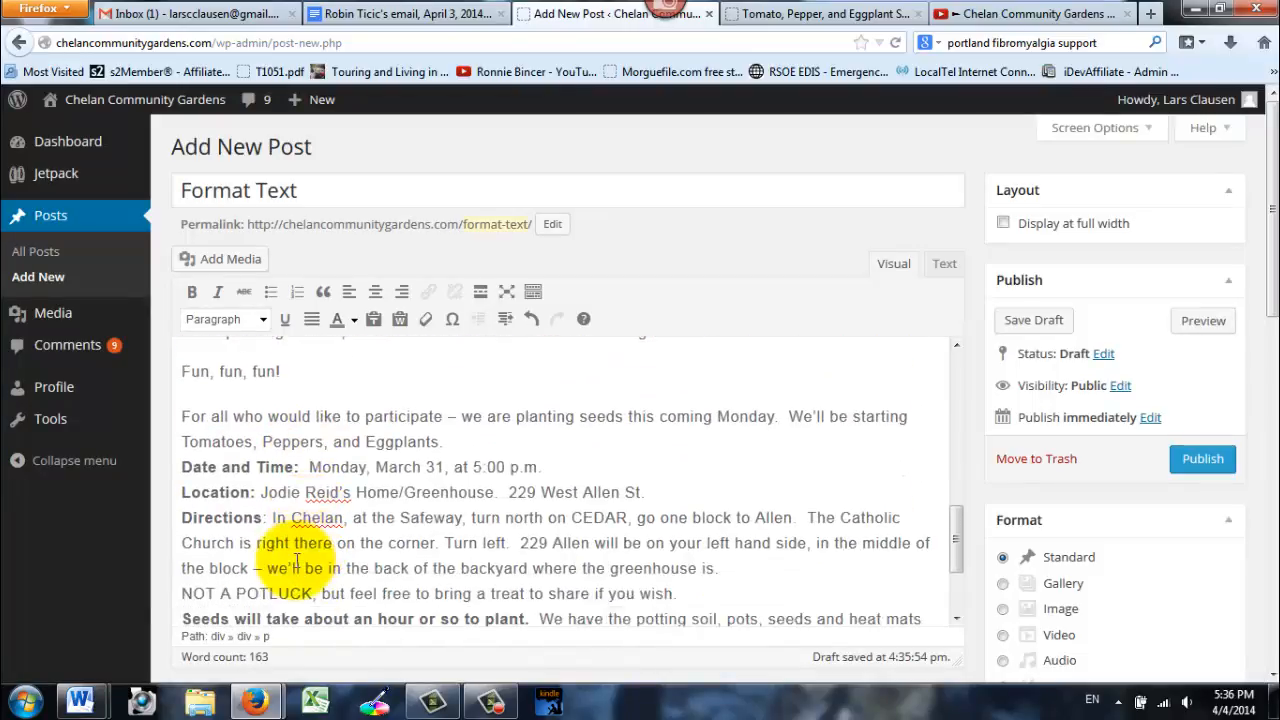
scroll(320, 580, down, 4)
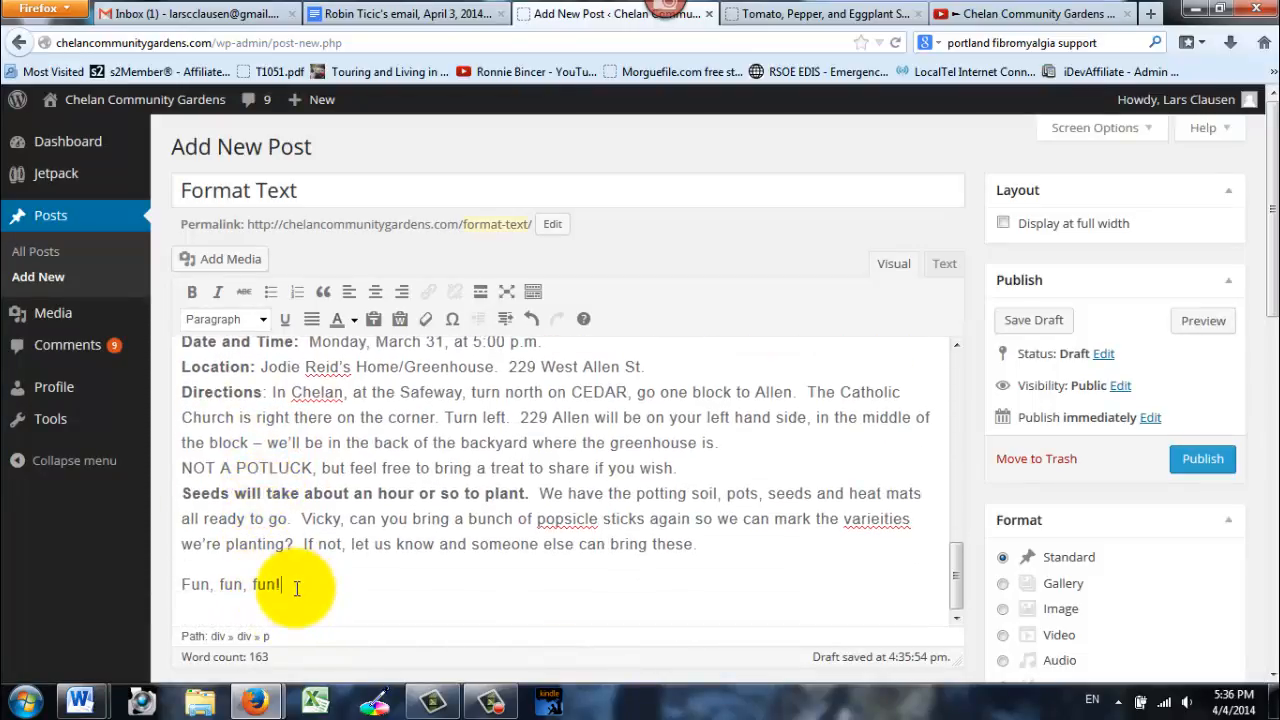
drag(297, 588, 167, 552)
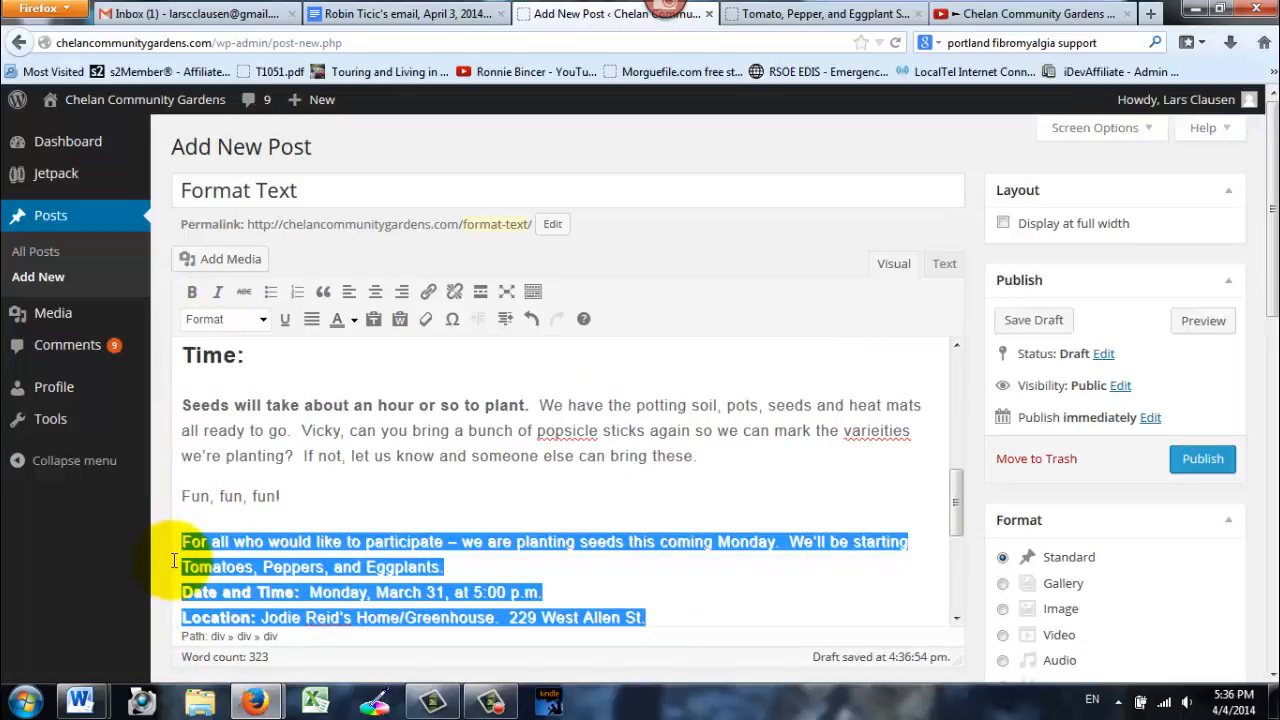
key(Delete)
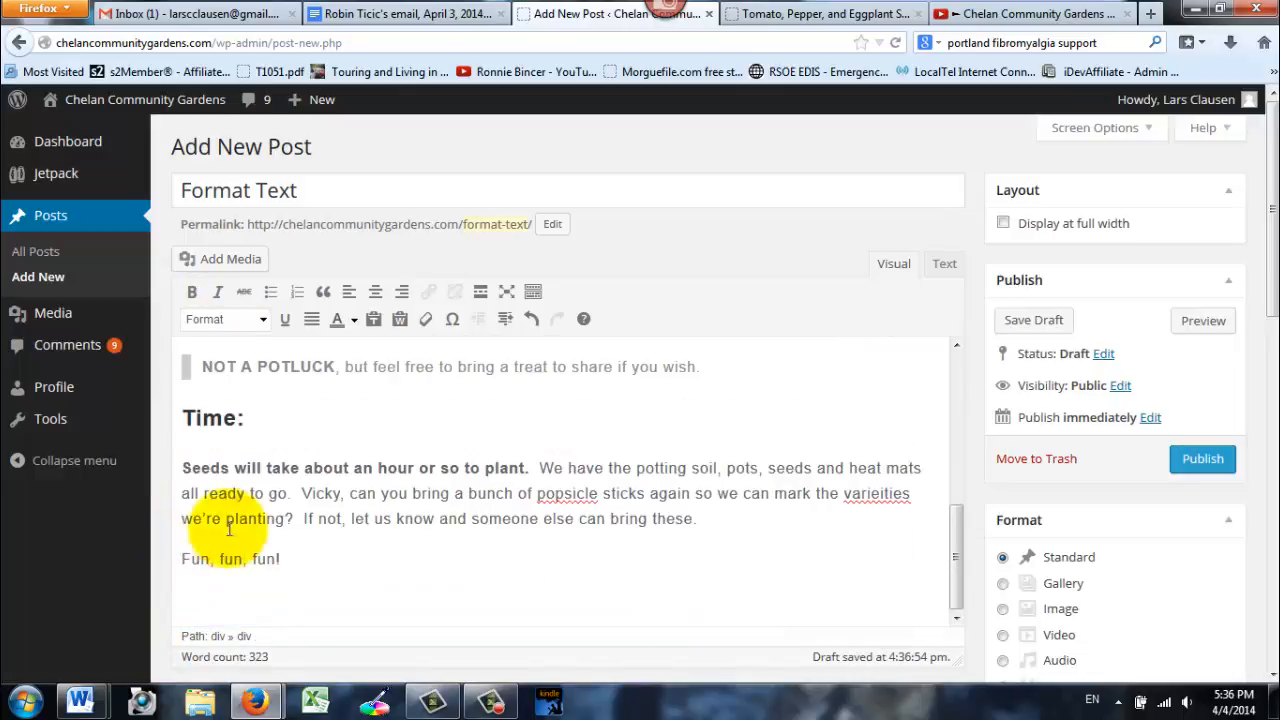
Step: Preview the "Format Text" post and examine how its headings, bulleted list and blockquote look on the site
click(1203, 320)
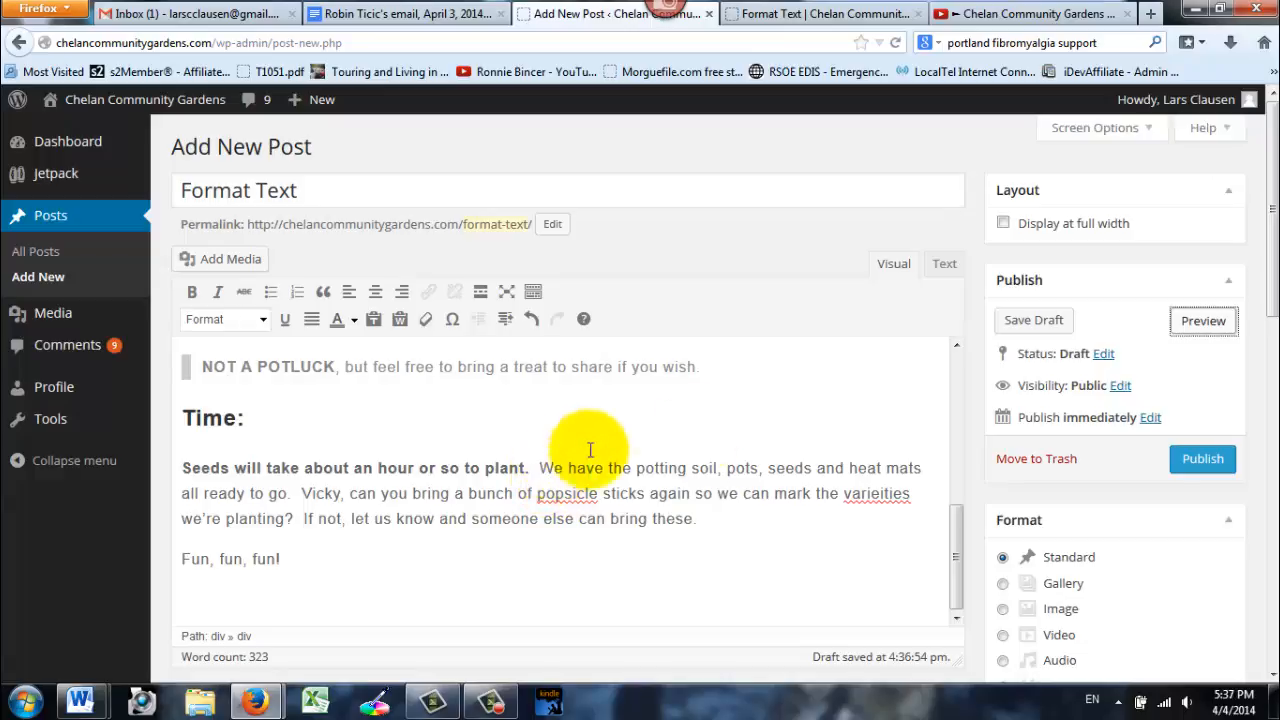
click(1202, 325)
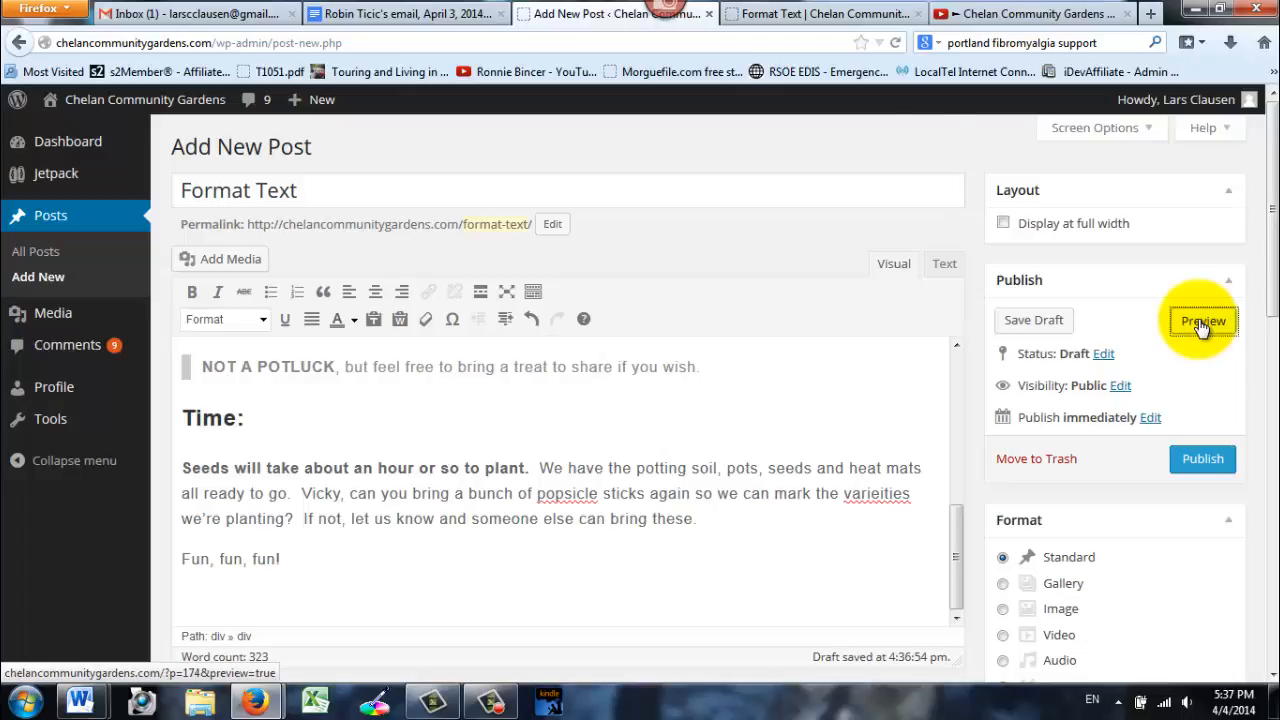
click(790, 14)
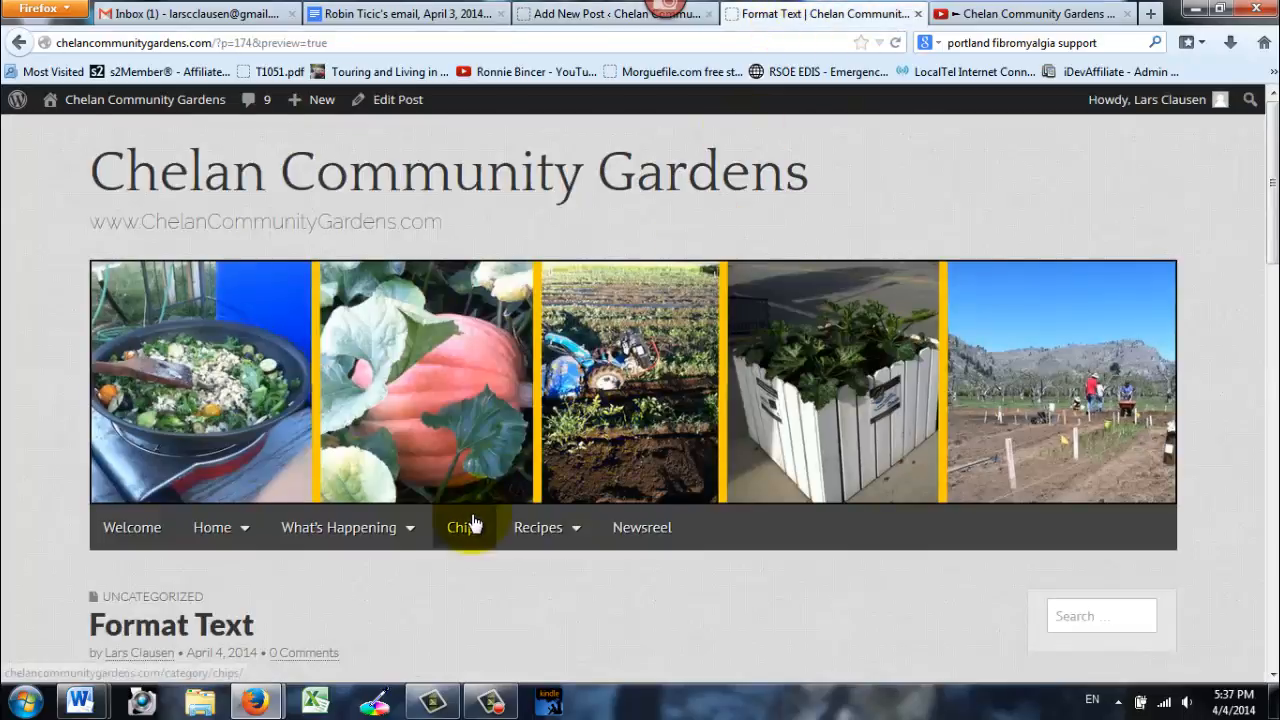
scroll(473, 525, down, 3)
scroll(165, 315, down, 1)
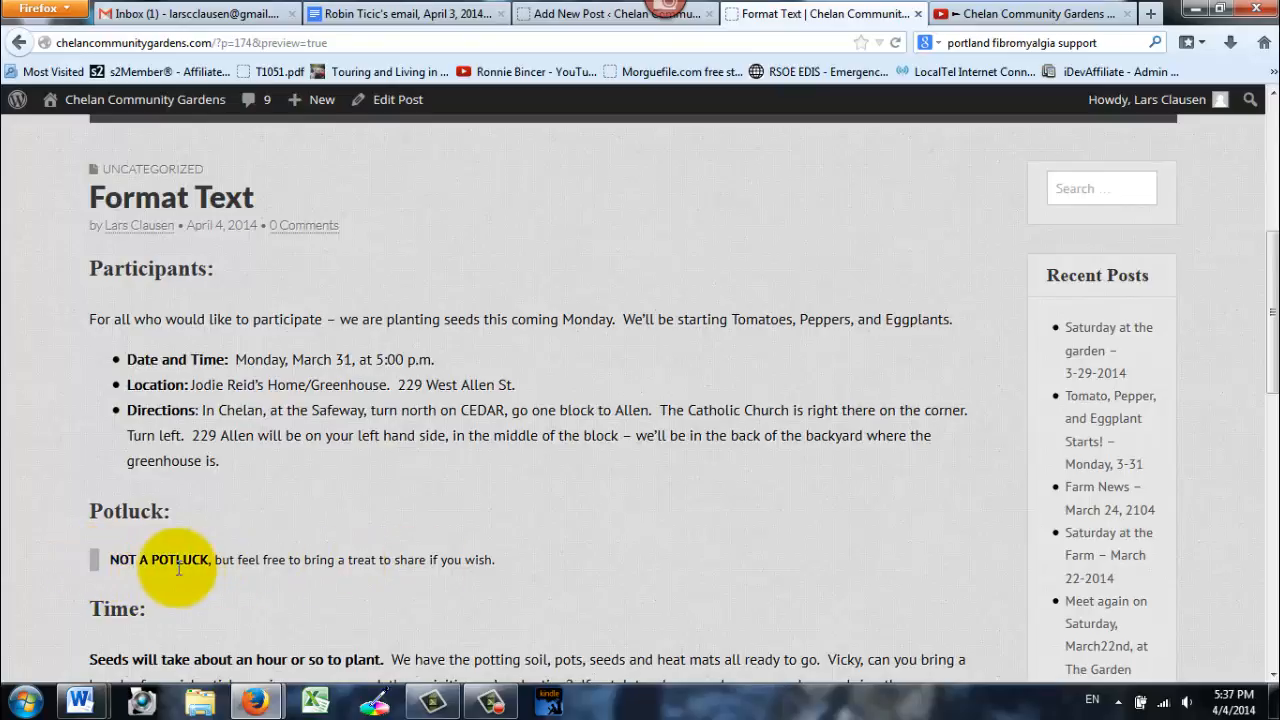
scroll(535, 513, down, 3)
scroll(535, 513, down, 5)
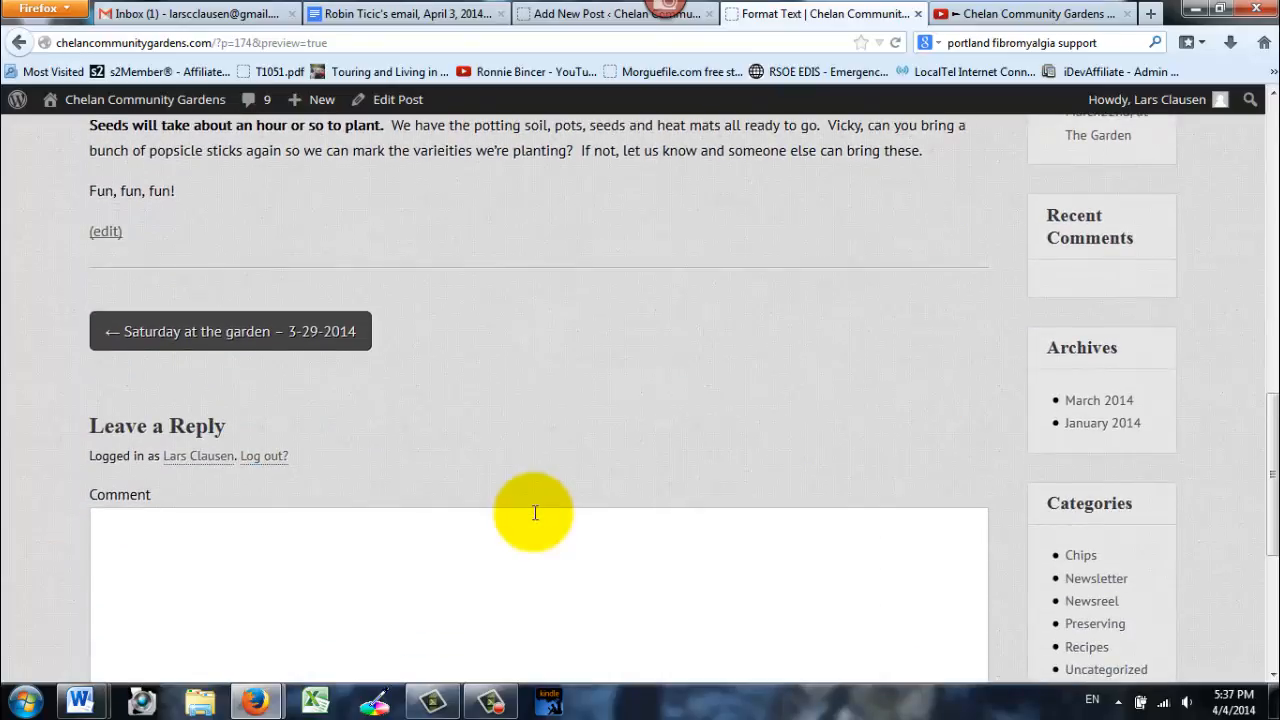
scroll(533, 512, up, 8)
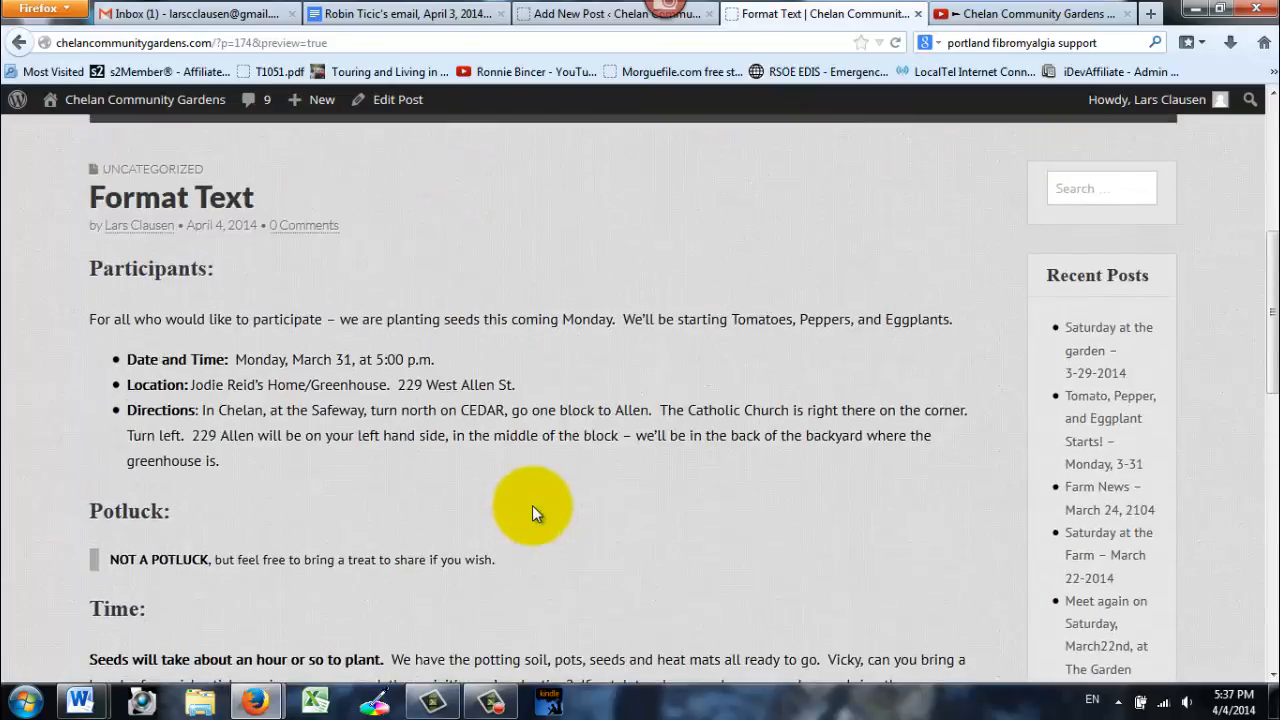